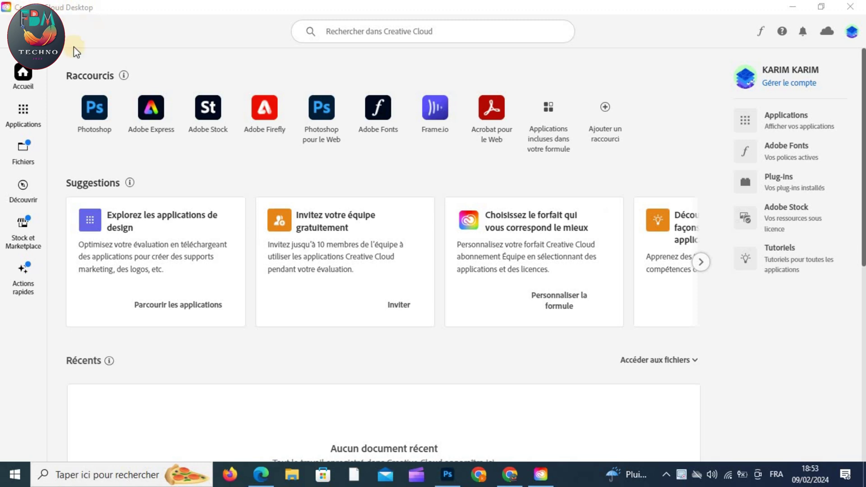
# - Browse the list of apps available in the plan, then return to the Creative Cloud home page
pyautogui.click(24, 111)
pyautogui.scroll(-3, 397, 233)
pyautogui.click(25, 113)
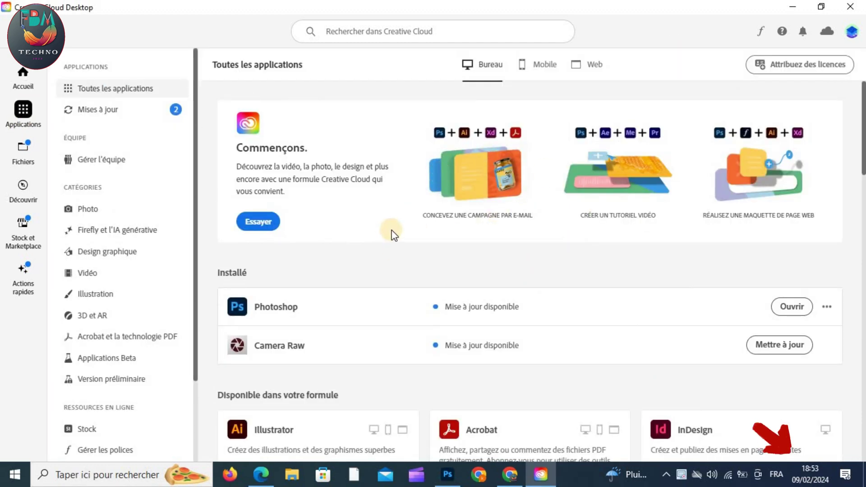
pyautogui.scroll(-3, 390, 232)
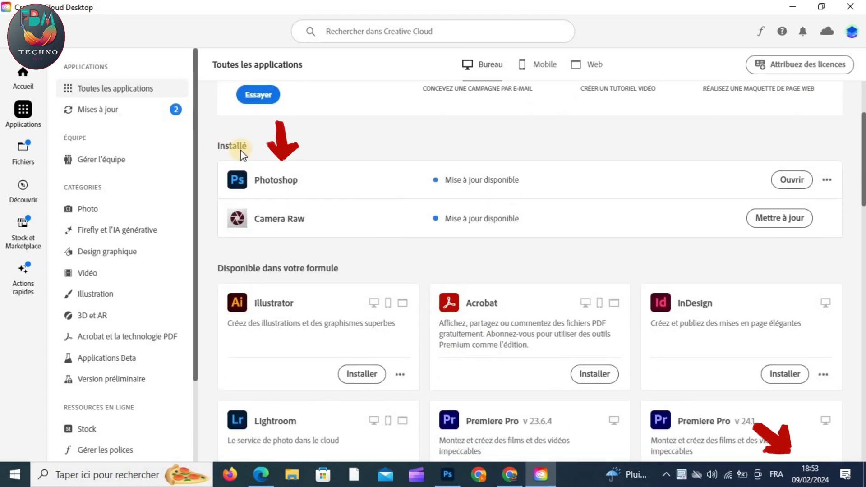
pyautogui.moveTo(514, 307)
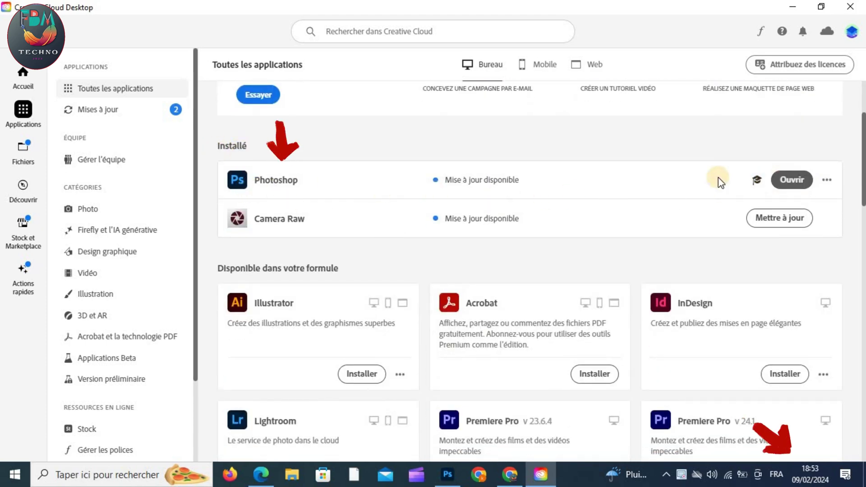
pyautogui.scroll(3, 735, 181)
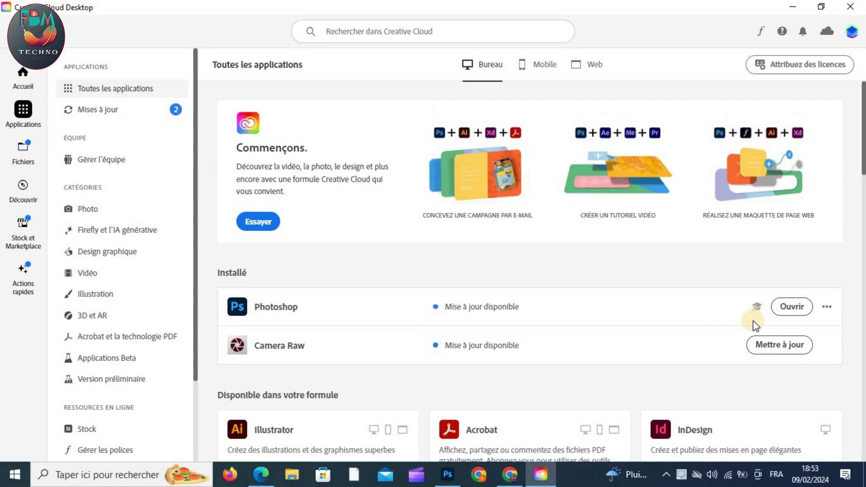
pyautogui.scroll(-4, 453, 338)
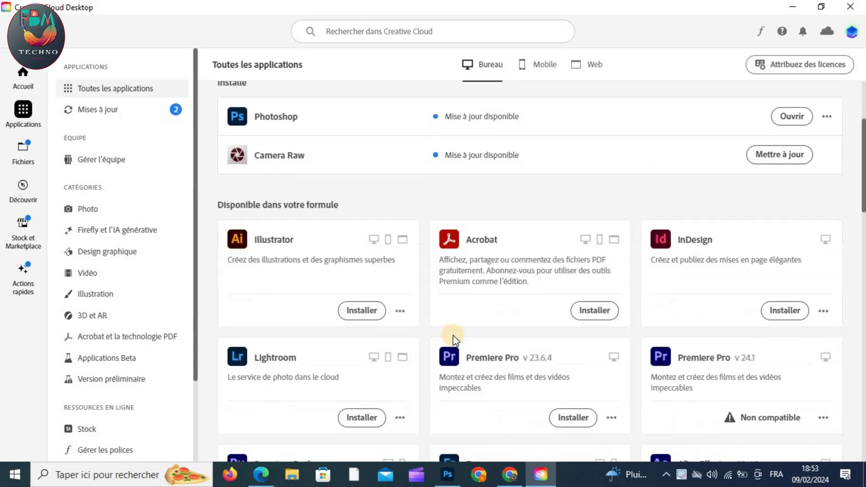
pyautogui.scroll(4, 461, 325)
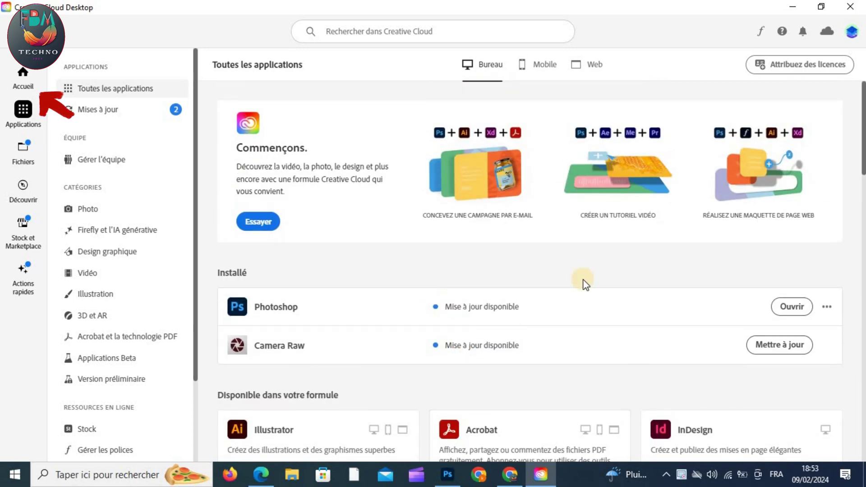
pyautogui.click(25, 79)
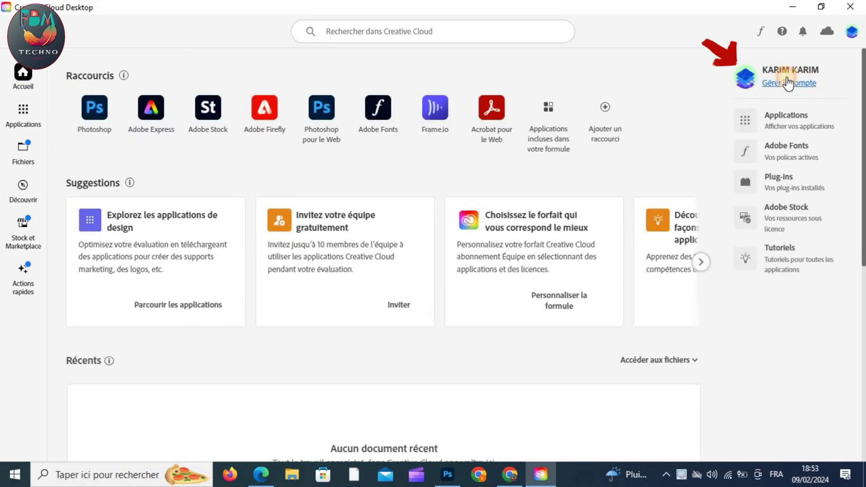
# - Review the Creative Cloud free trial plan details on the Adobe Account management page
pyautogui.click(787, 82)
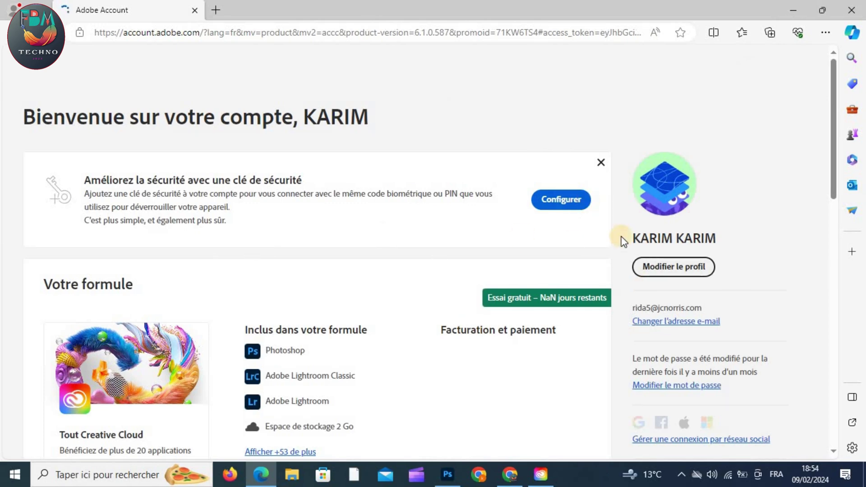
pyautogui.scroll(-1, 284, 199)
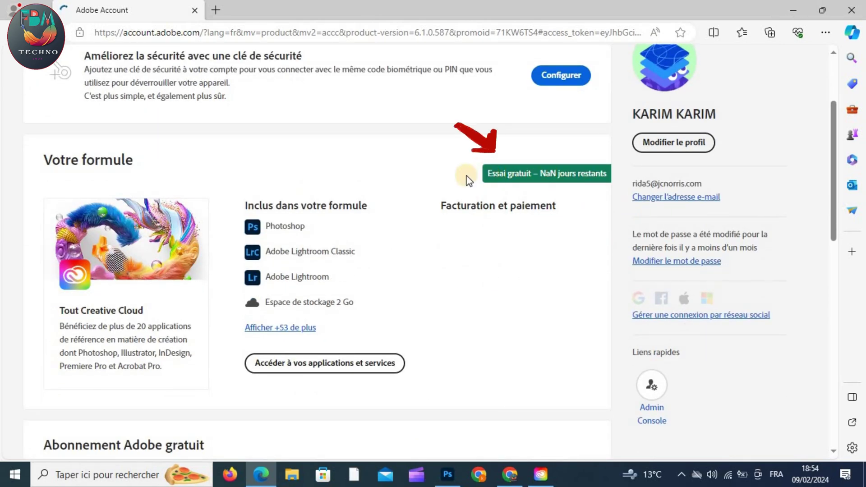
pyautogui.moveTo(528, 174); pyautogui.dragTo(621, 179)
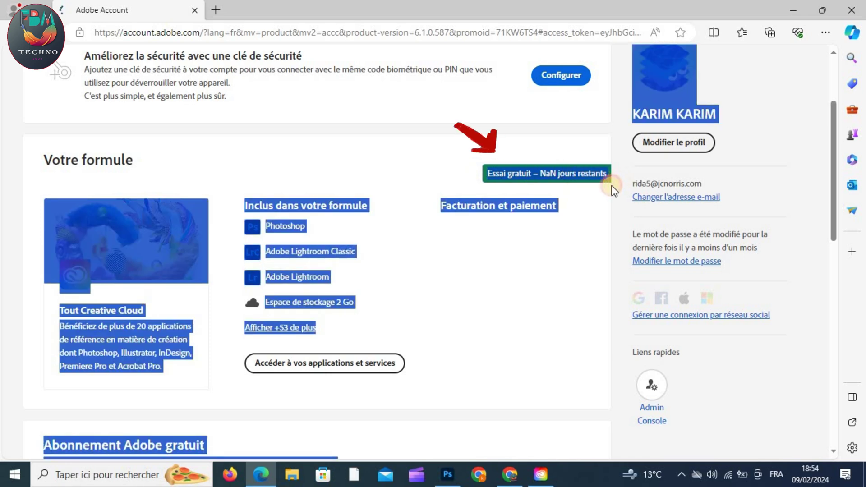
pyautogui.click(607, 188)
pyautogui.scroll(-3, 489, 221)
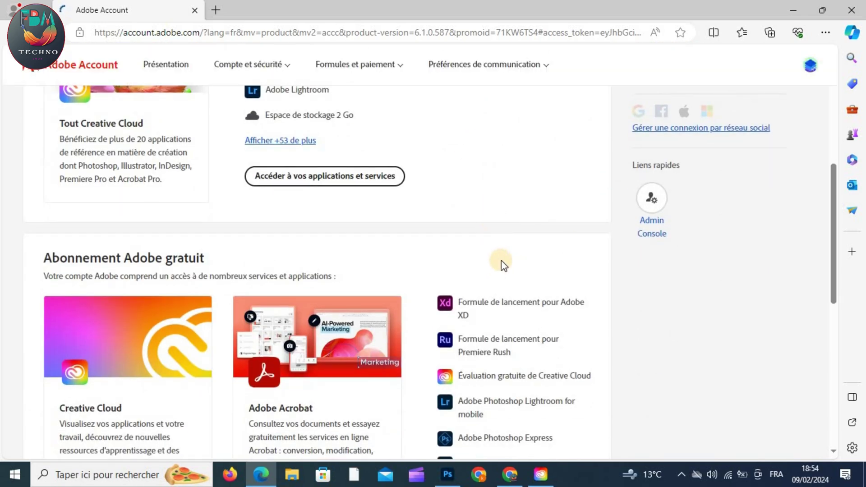
pyautogui.scroll(-1, 451, 302)
pyautogui.click(447, 471)
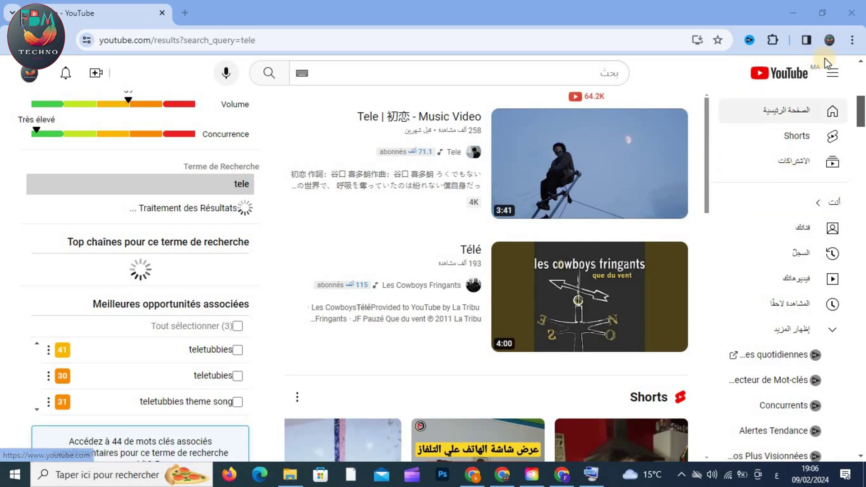
# - Add a Chrome profile named GG without signing in to an account
pyautogui.click(830, 41)
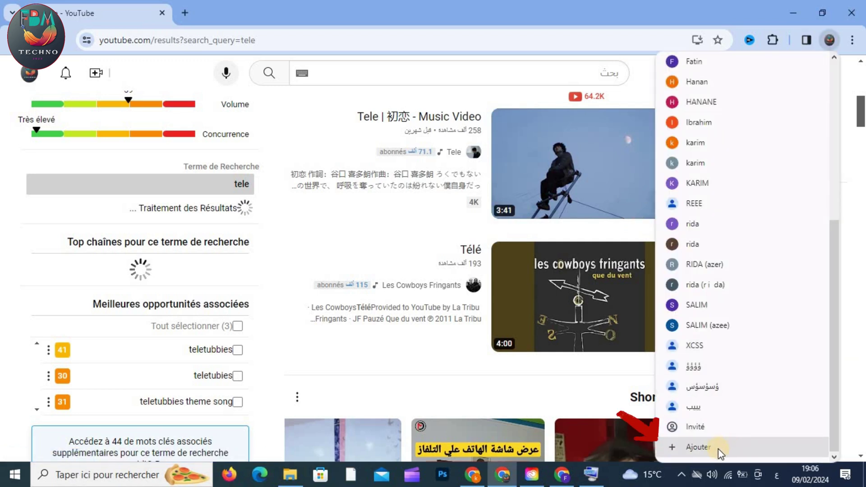
pyautogui.click(724, 449)
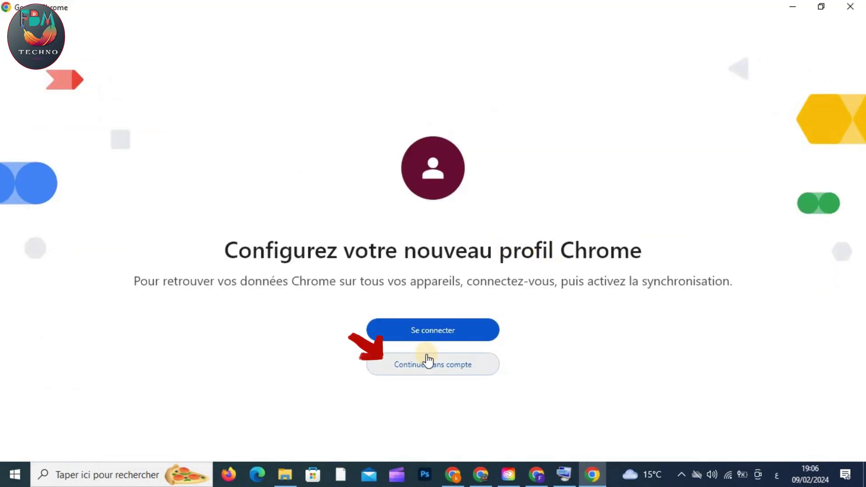
pyautogui.click(428, 369)
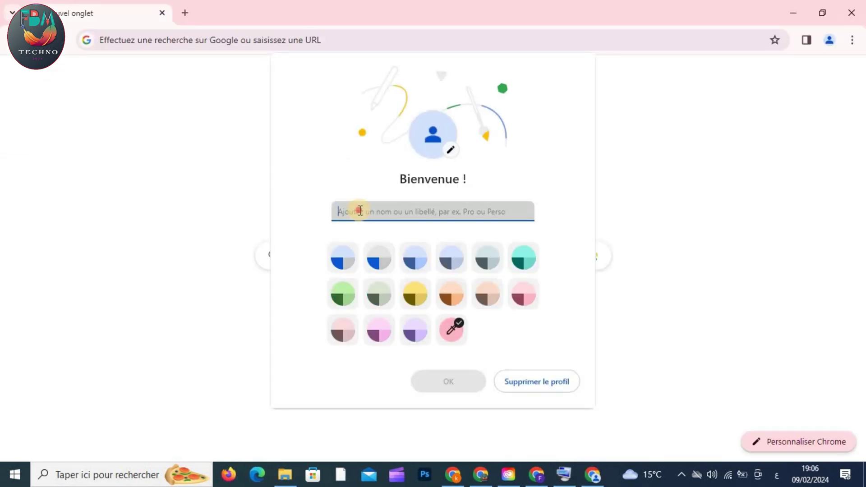
pyautogui.click(361, 211)
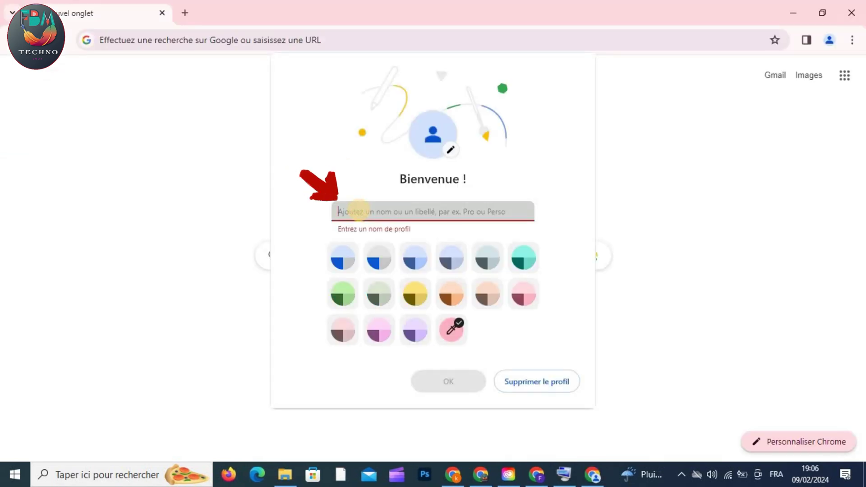
pyautogui.write('GGGGGG')
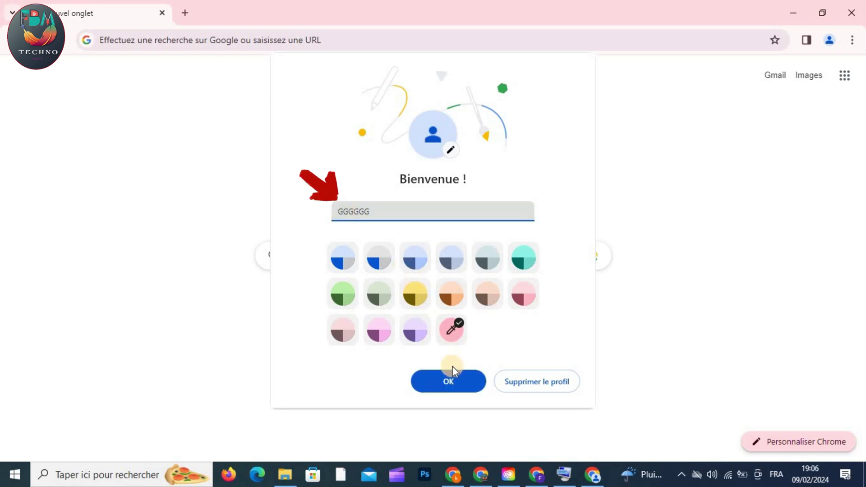
pyautogui.click(449, 380)
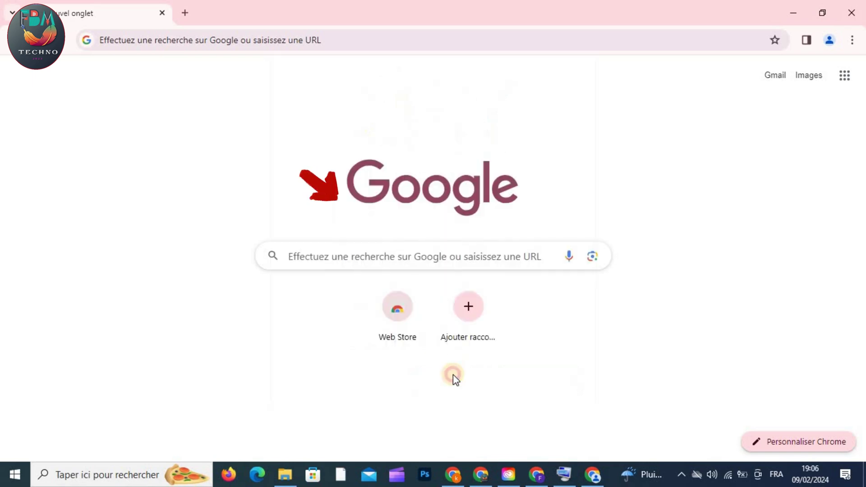
# - Load the Creative Cloud for teams free-trial page on the United States site and start the trial
pyautogui.click(301, 41)
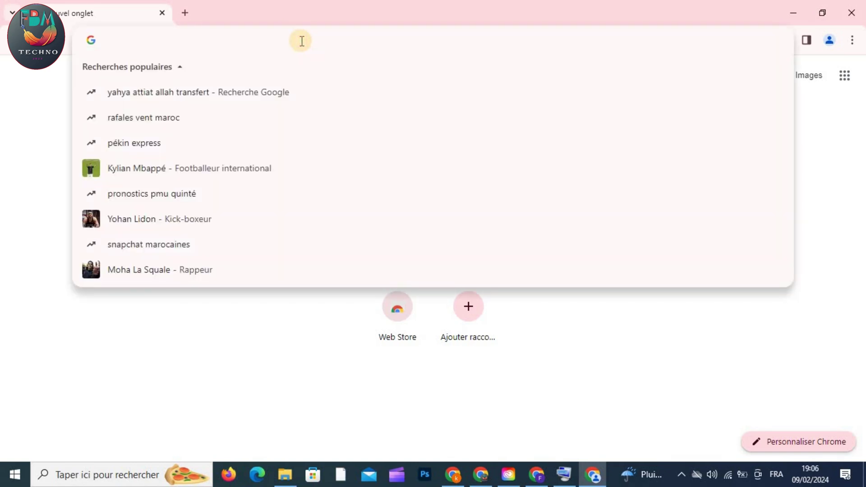
pyautogui.write('https://www.adobe.com/creativecloud/business/teams/free-trial-download.html')
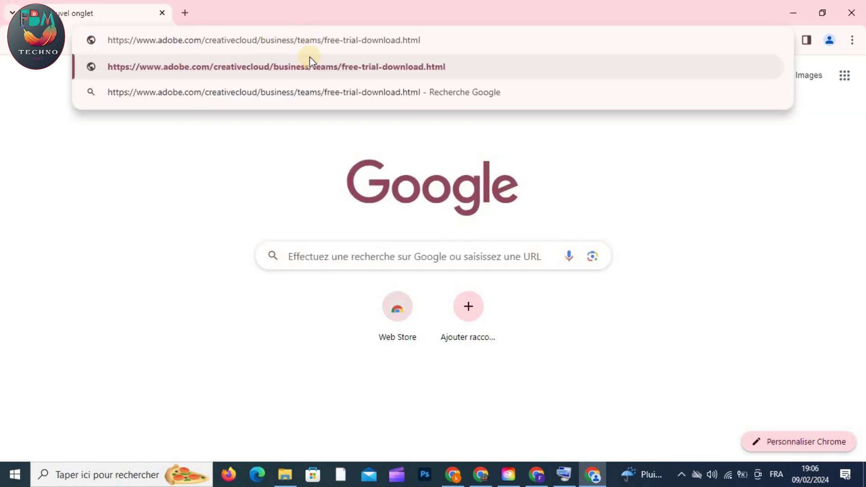
pyautogui.press('Return')
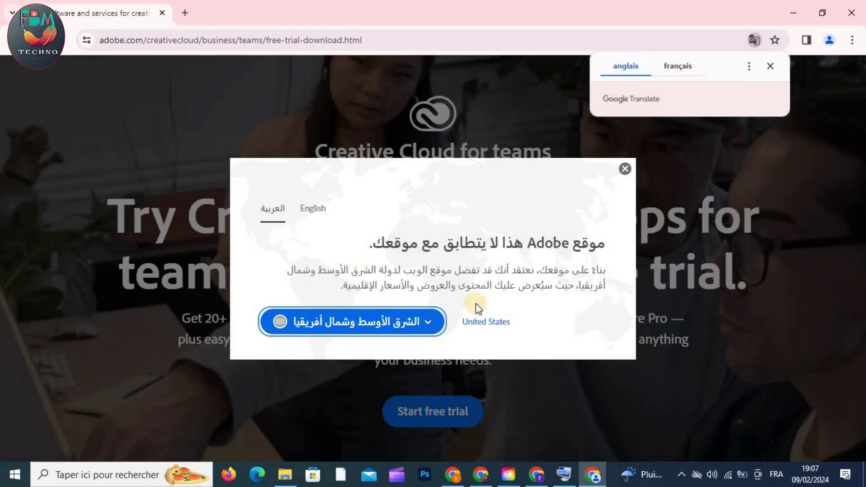
pyautogui.click(768, 66)
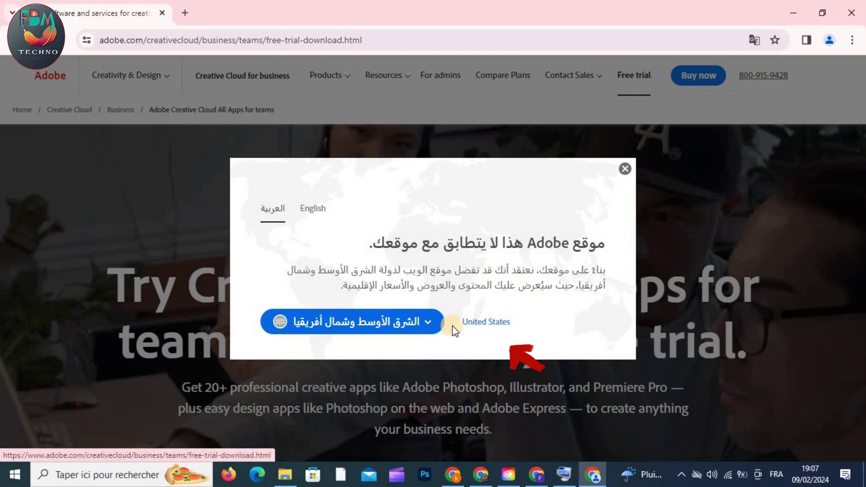
pyautogui.click(498, 324)
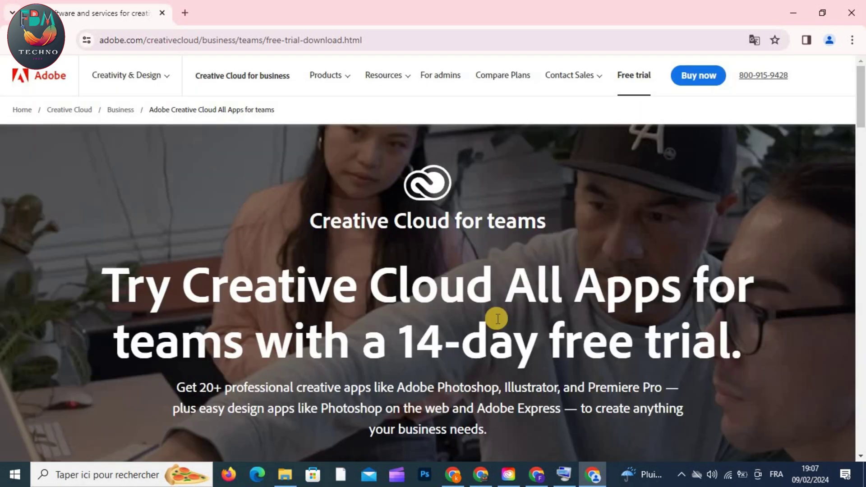
pyautogui.scroll(-4, 432, 320)
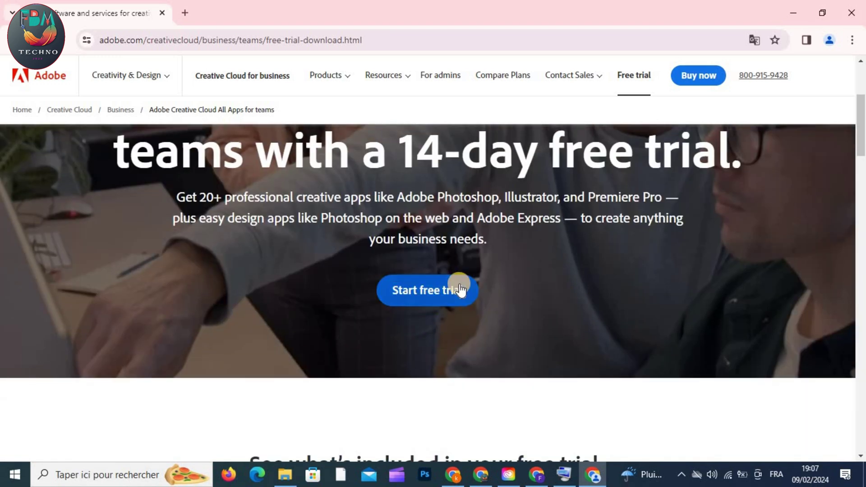
pyautogui.click(436, 292)
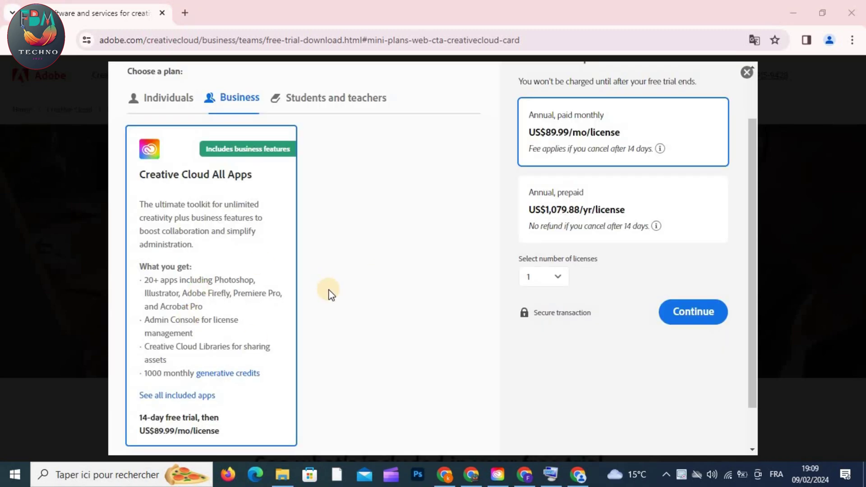
# - Compare Individuals, Business and Students pricing, then continue with the Business All Apps plan
pyautogui.click(165, 97)
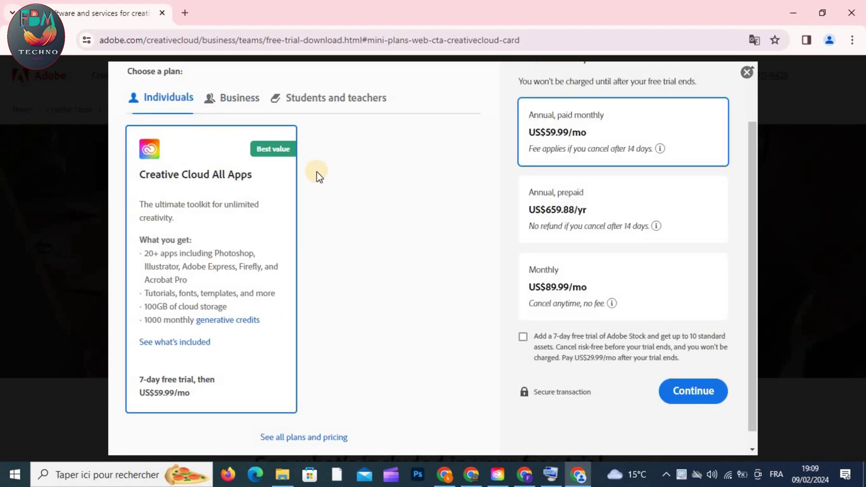
pyautogui.click(248, 100)
pyautogui.click(296, 100)
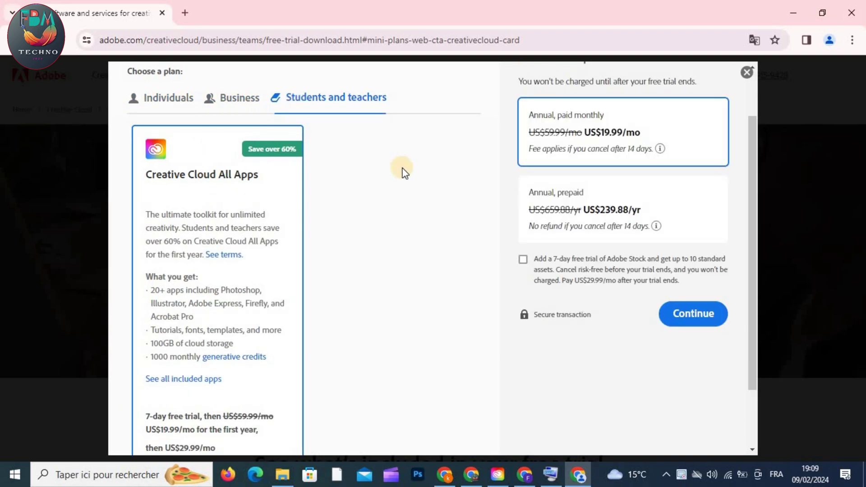
pyautogui.click(234, 108)
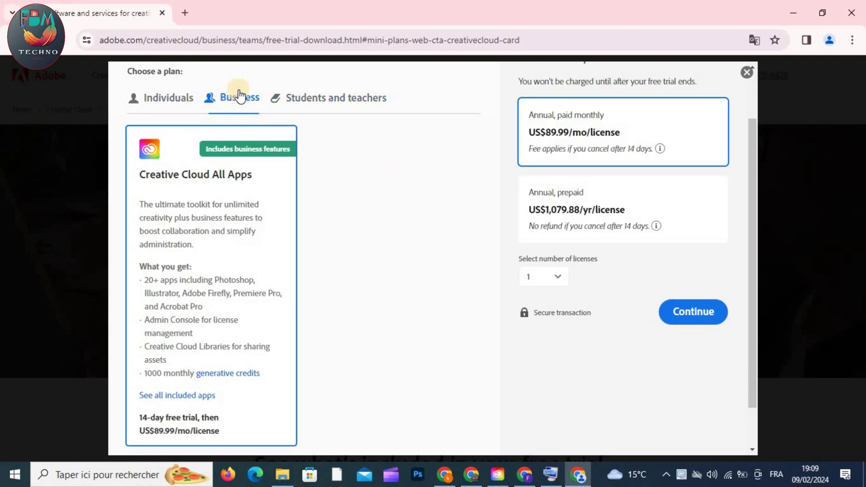
pyautogui.click(694, 313)
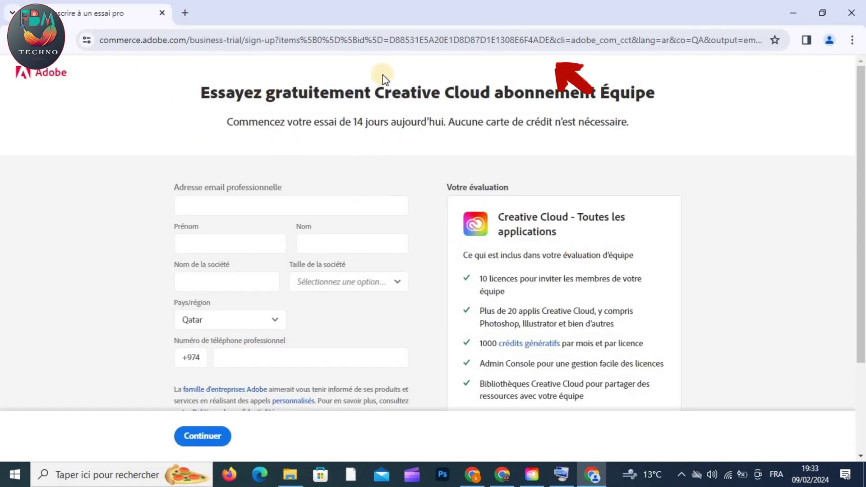
# - Check the no-credit-card note on the trial form and open mail.tm in a new tab
pyautogui.scroll(-2, 367, 149)
pyautogui.scroll(2, 257, 136)
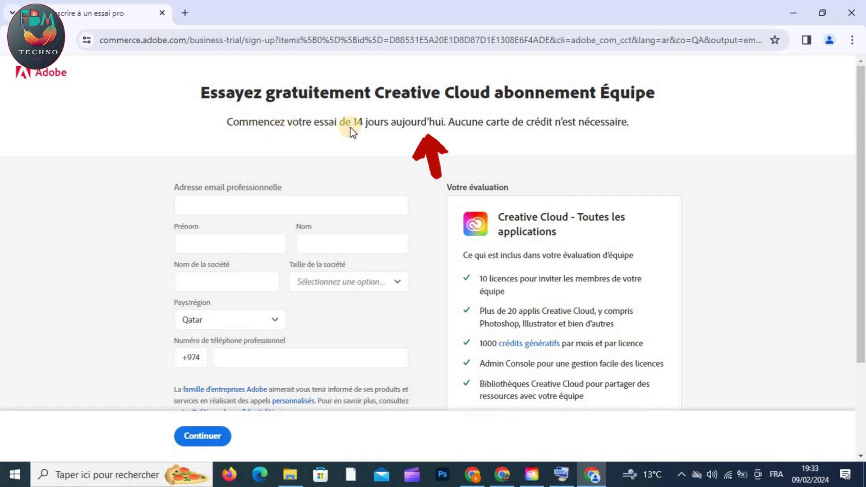
pyautogui.moveTo(636, 124); pyautogui.dragTo(152, 130)
pyautogui.click(153, 131)
pyautogui.scroll(-1, 192, 149)
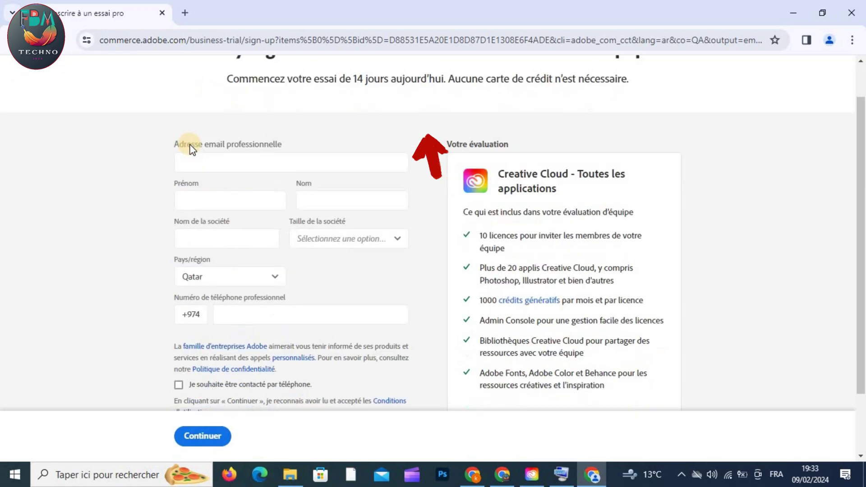
pyautogui.scroll(-2, 158, 171)
pyautogui.scroll(1, 214, 183)
pyautogui.click(239, 151)
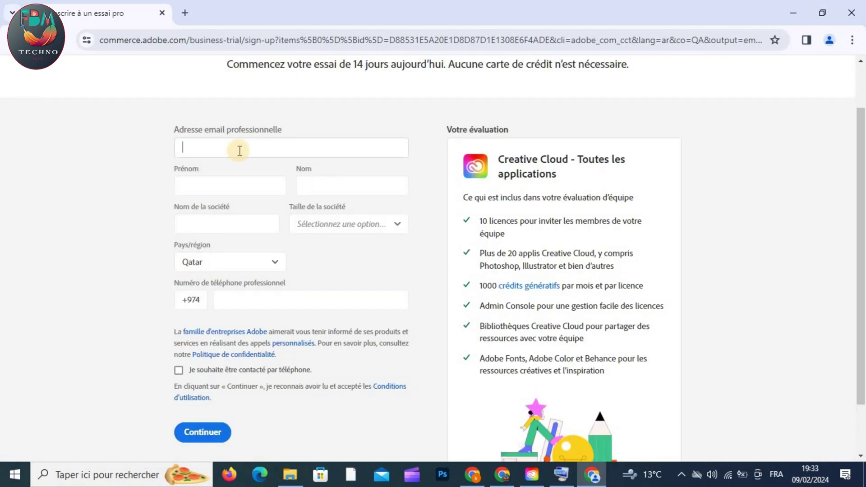
pyautogui.hotkey('ctrl', 'shift', 't')
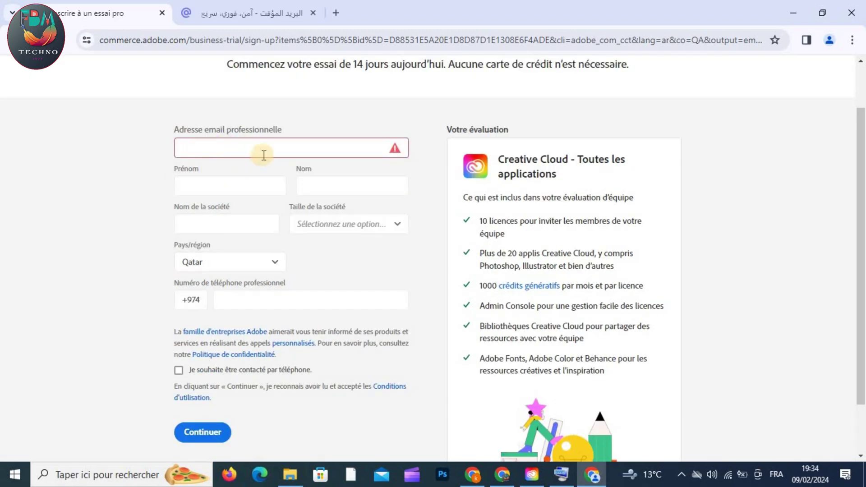
# - On mail.tm, dismiss the translation offer and open the Create account dialog
pyautogui.click(233, 7)
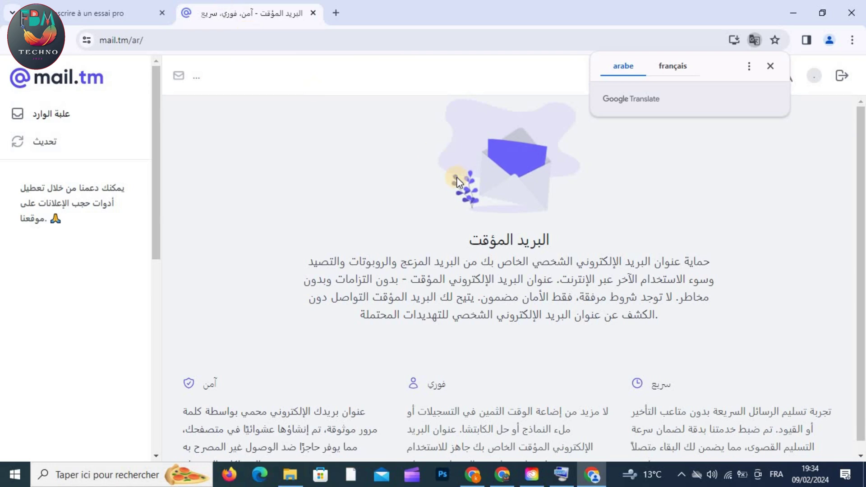
pyautogui.click(771, 66)
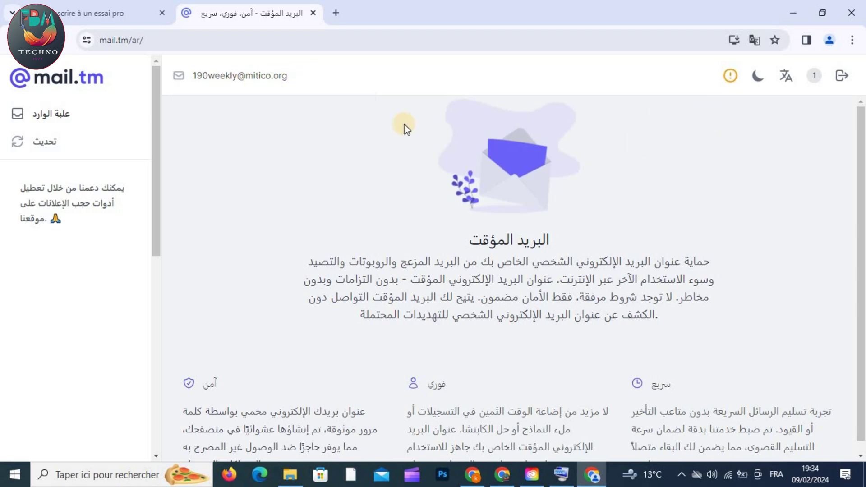
pyautogui.click(818, 78)
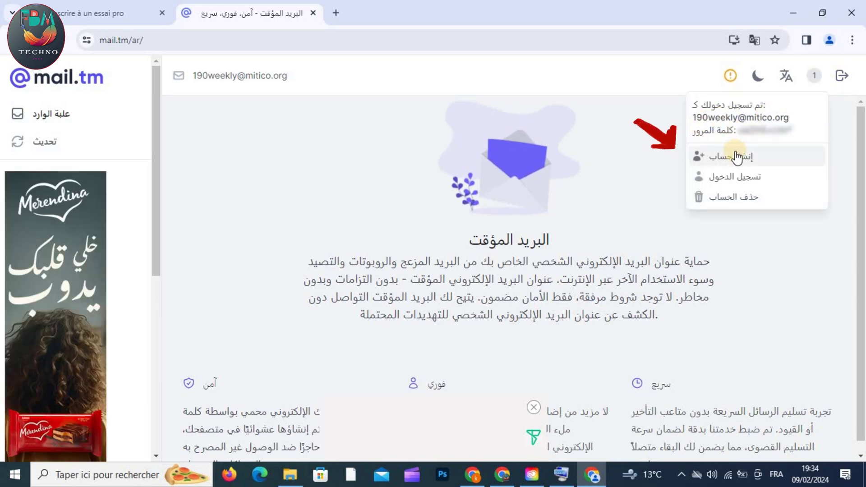
pyautogui.click(709, 157)
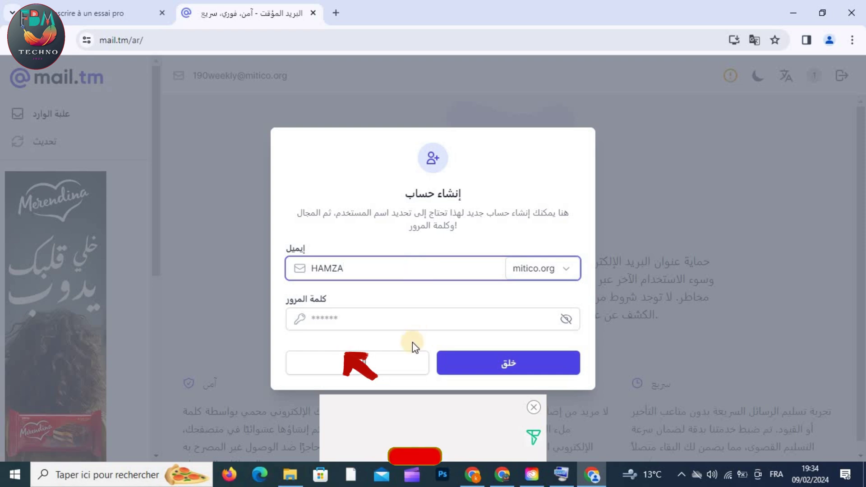
# - Create the mitico.org mailbox with a pasted password, adjusting the username
pyautogui.click(422, 318)
pyautogui.hotkey('ctrl', 'v')
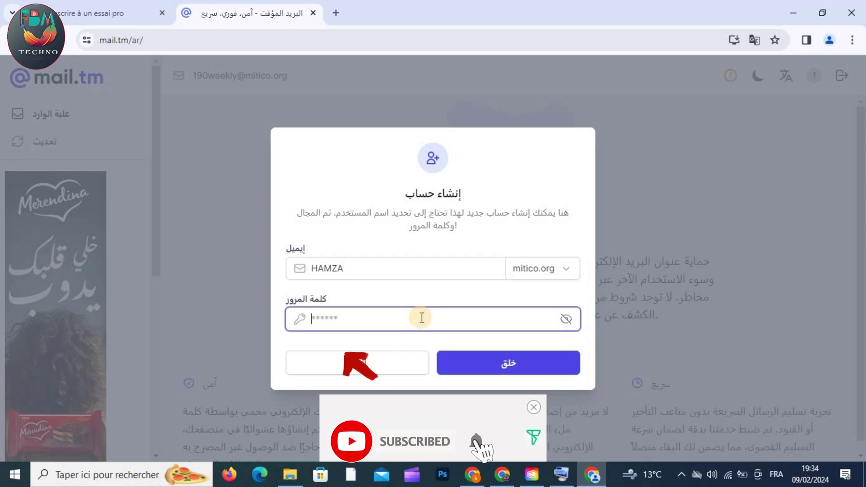
pyautogui.click(506, 365)
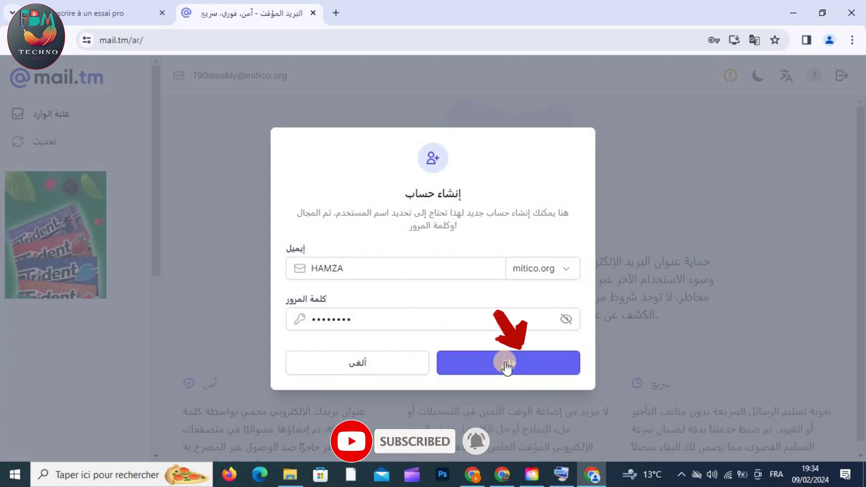
pyautogui.write('T')
pyautogui.click(506, 366)
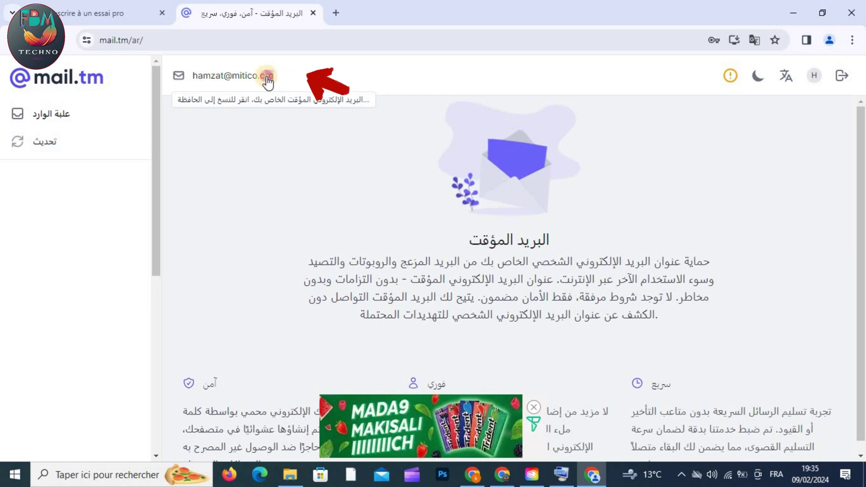
# - Copy the new mailbox address into the Adobe form's business email field
pyautogui.moveTo(289, 77); pyautogui.dragTo(199, 77)
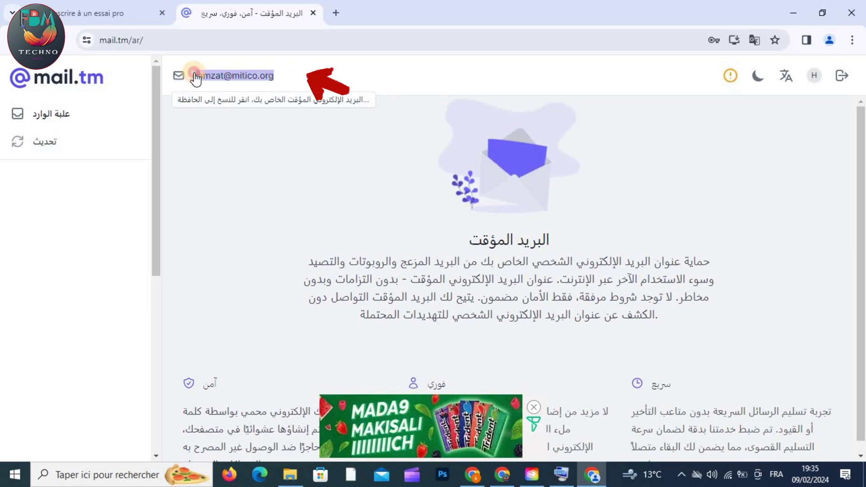
pyautogui.rightClick(198, 77)
pyautogui.click(223, 86)
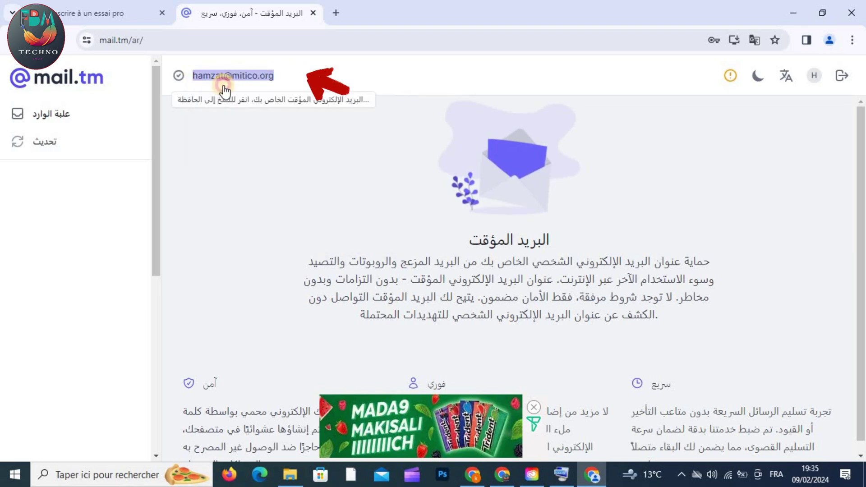
pyautogui.click(81, 14)
pyautogui.click(324, 155)
pyautogui.hotkey('ctrl', 'v')
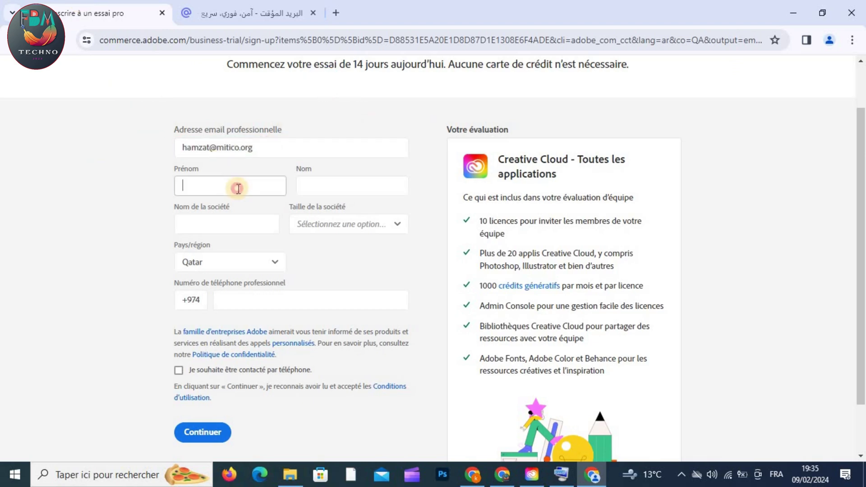
# - Fill in the first and last names and set company size to 1-9
pyautogui.write('HAMZA')
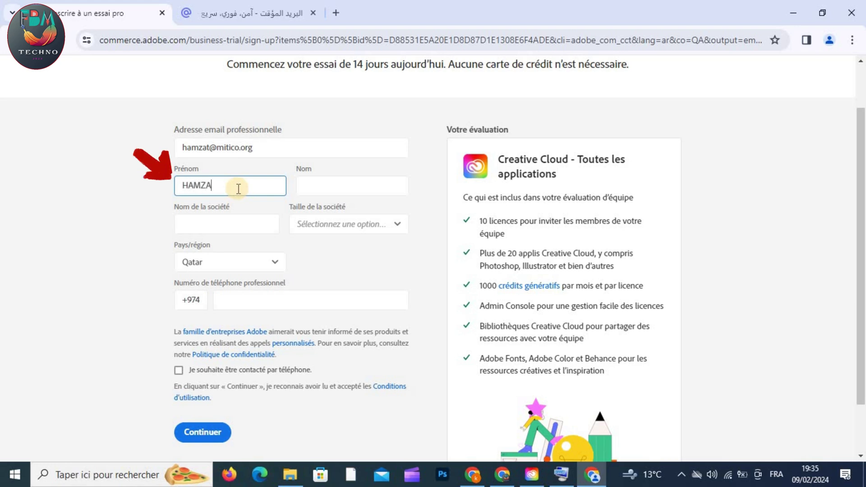
pyautogui.click(310, 191)
pyautogui.write('HAMZA')
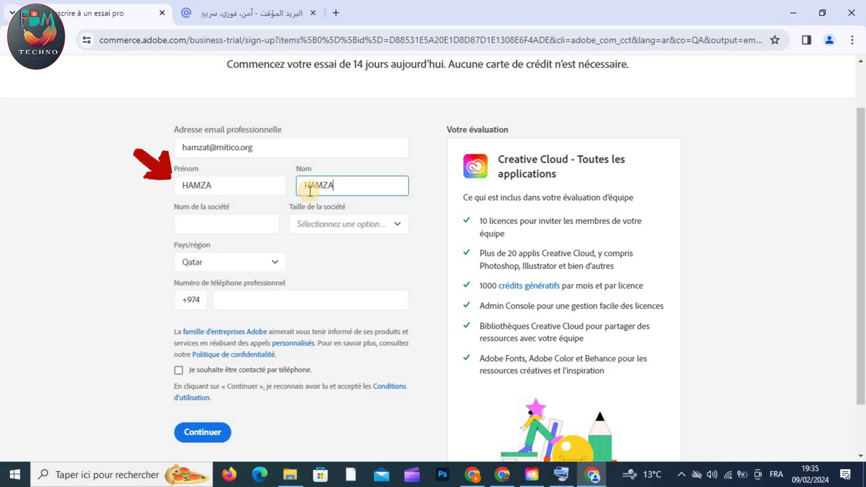
pyautogui.click(204, 221)
pyautogui.write('HAMZA NET')
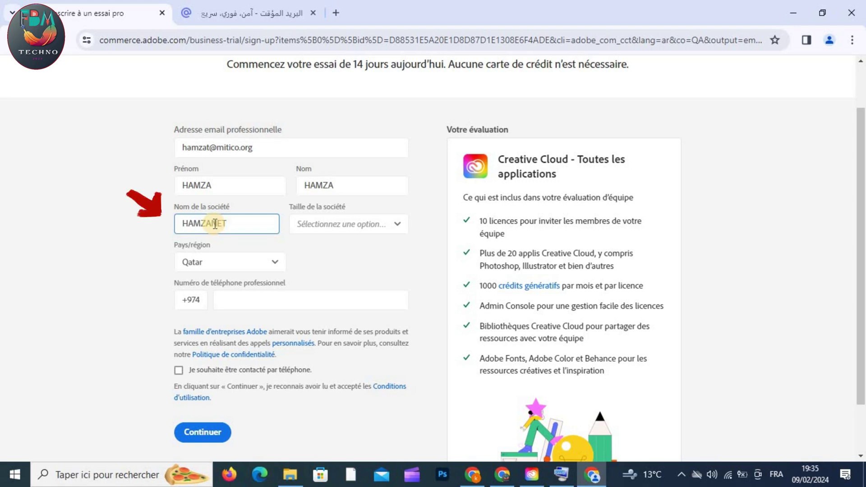
pyautogui.click(332, 224)
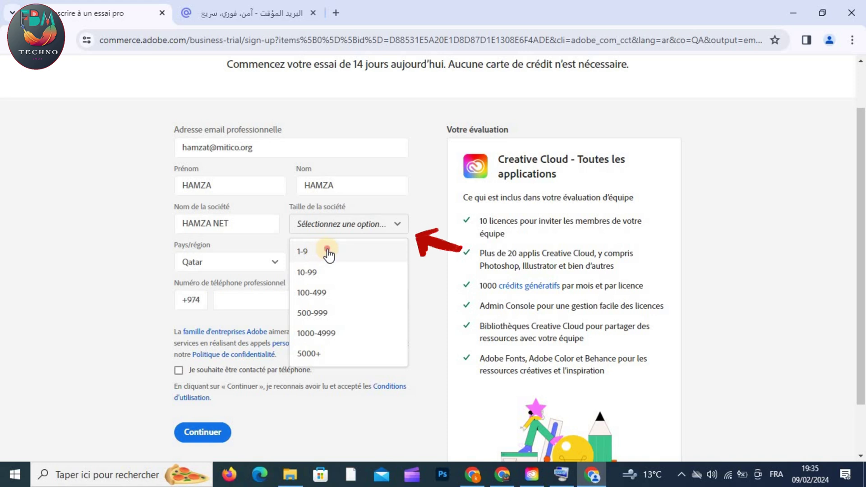
pyautogui.click(332, 251)
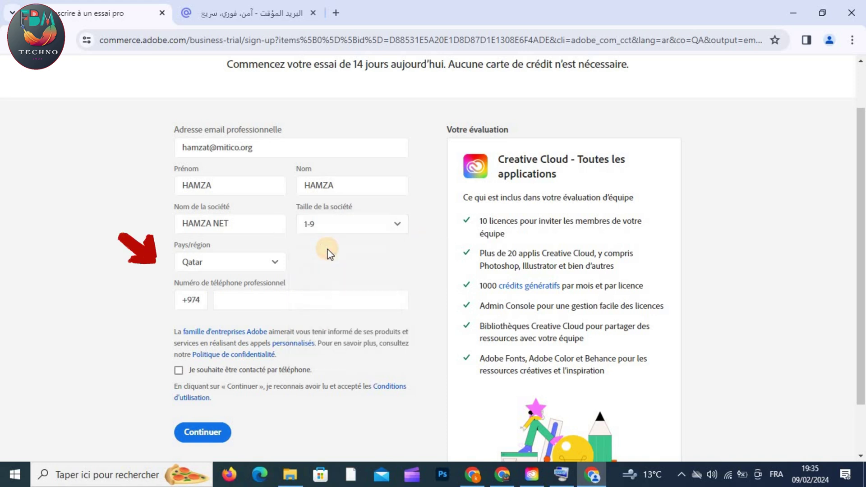
# - Choose Morocco as the country, paste the business phone number, and submit the form
pyautogui.click(204, 266)
pyautogui.scroll(-3, 218, 316)
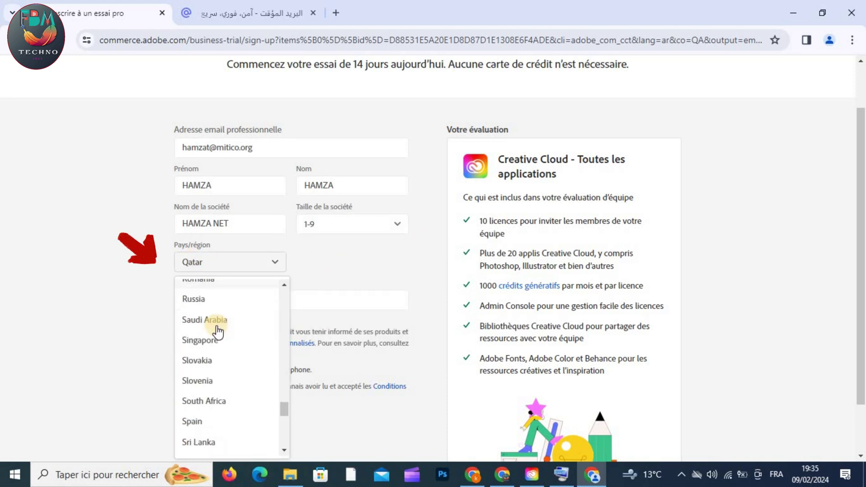
pyautogui.scroll(-2, 216, 339)
pyautogui.scroll(-2, 217, 350)
pyautogui.scroll(-3, 216, 350)
pyautogui.scroll(-2, 217, 352)
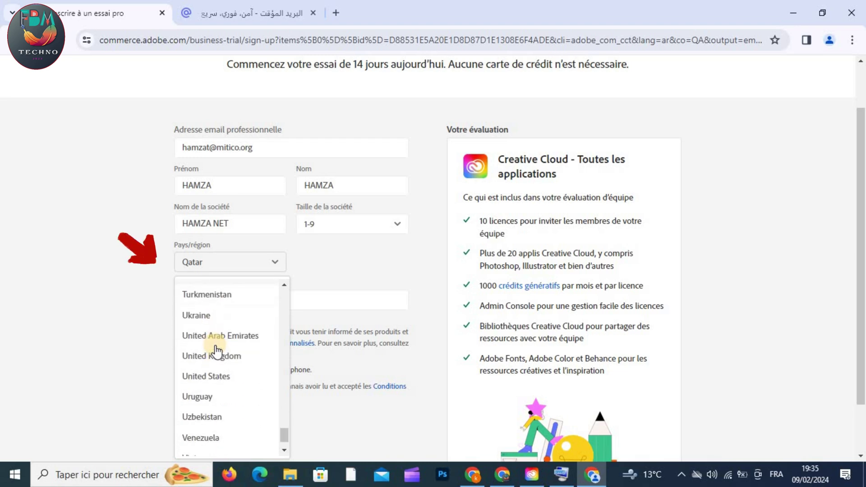
pyautogui.scroll(15, 194, 352)
pyautogui.click(217, 350)
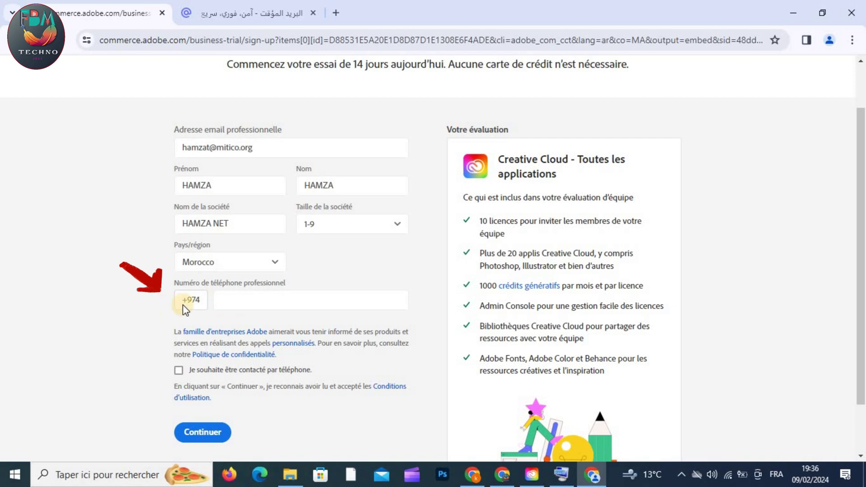
pyautogui.scroll(-1, 212, 320)
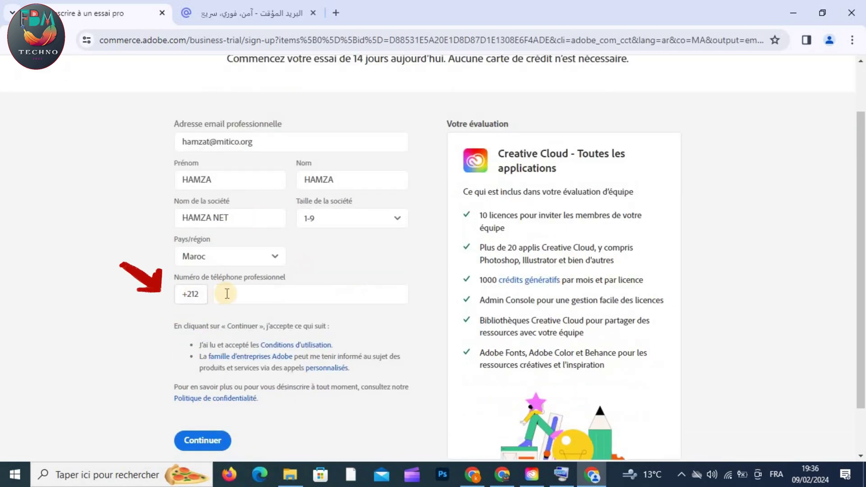
pyautogui.click(225, 293)
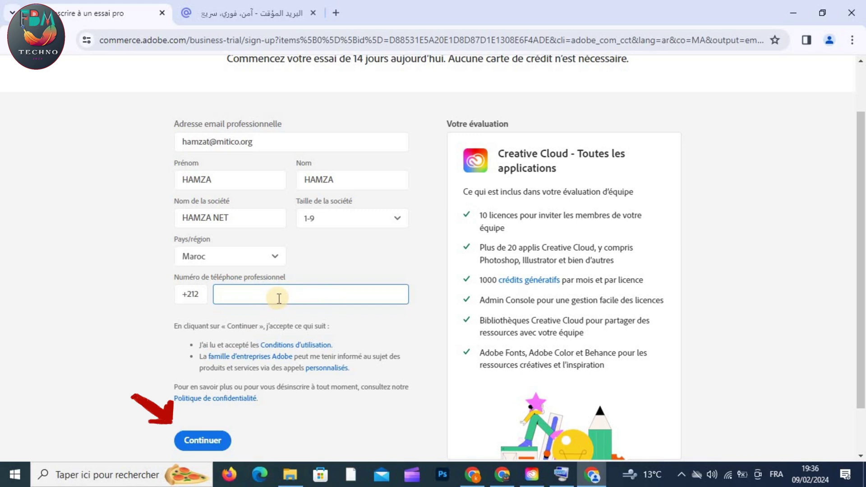
pyautogui.hotkey('ctrl', 'v')
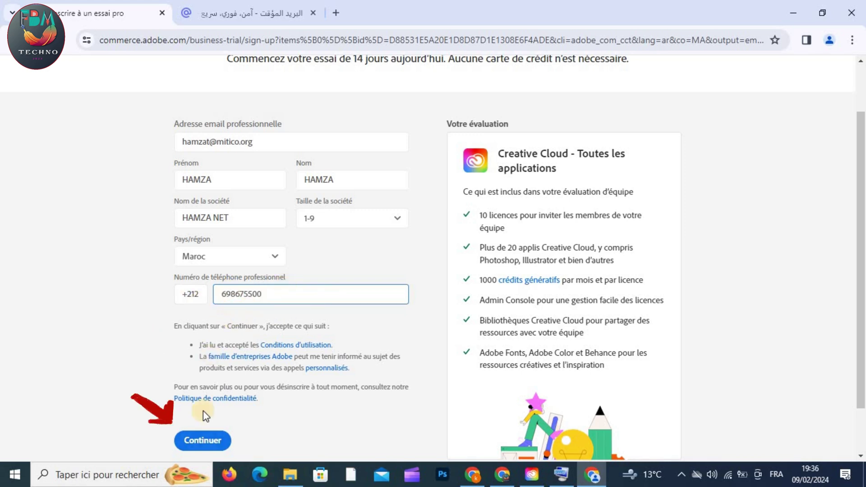
pyautogui.click(203, 440)
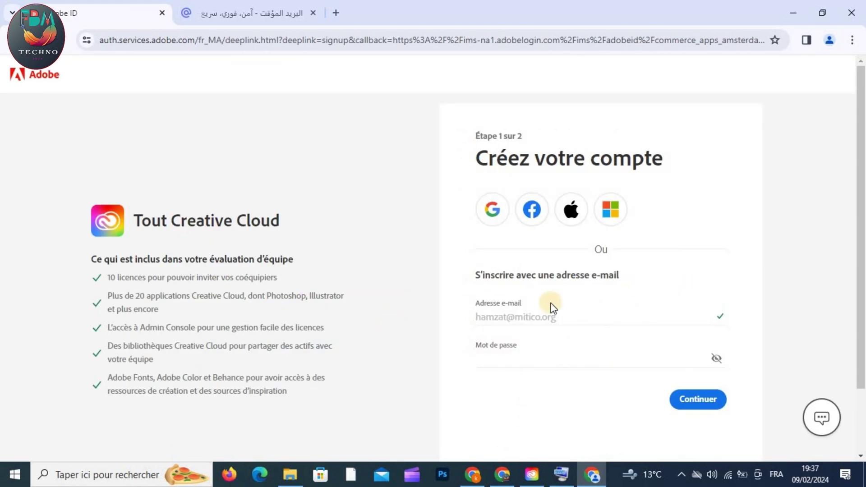
# - Set the Adobe account password and continue to the second sign-up step
pyautogui.scroll(-2, 517, 347)
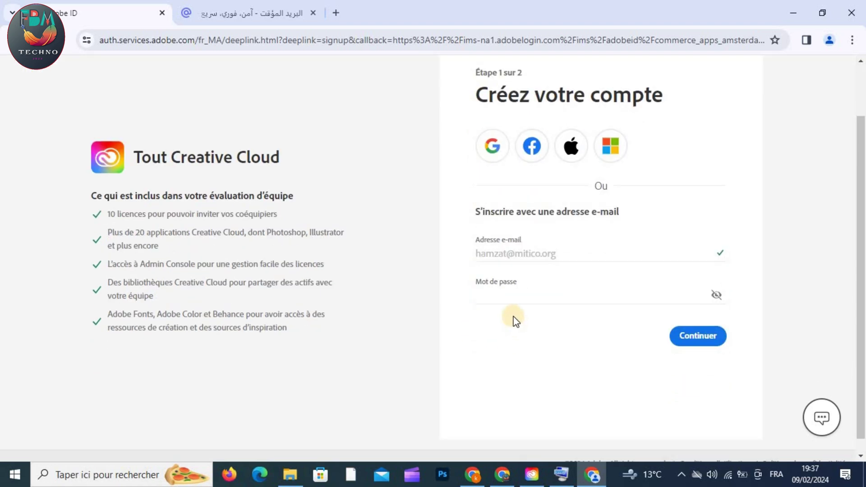
pyautogui.click(542, 289)
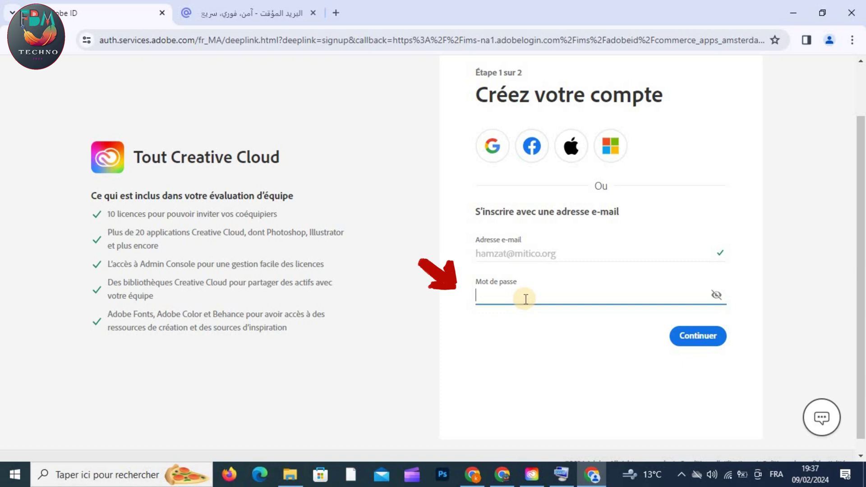
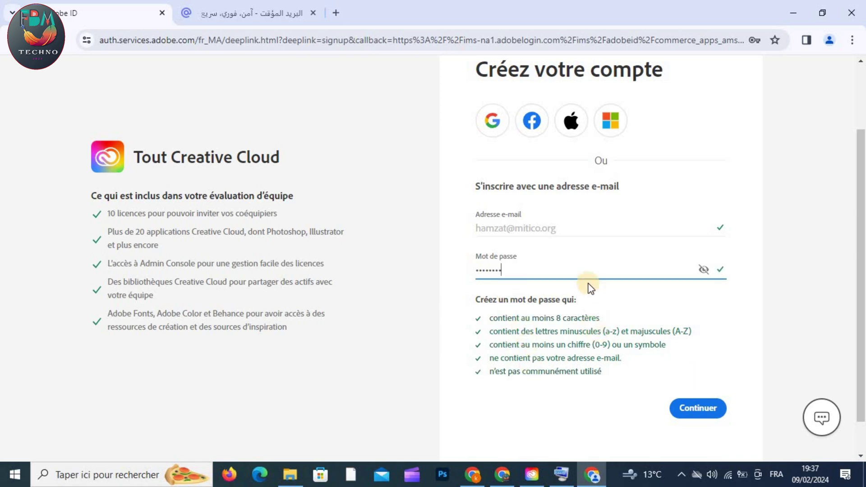
pyautogui.click(696, 416)
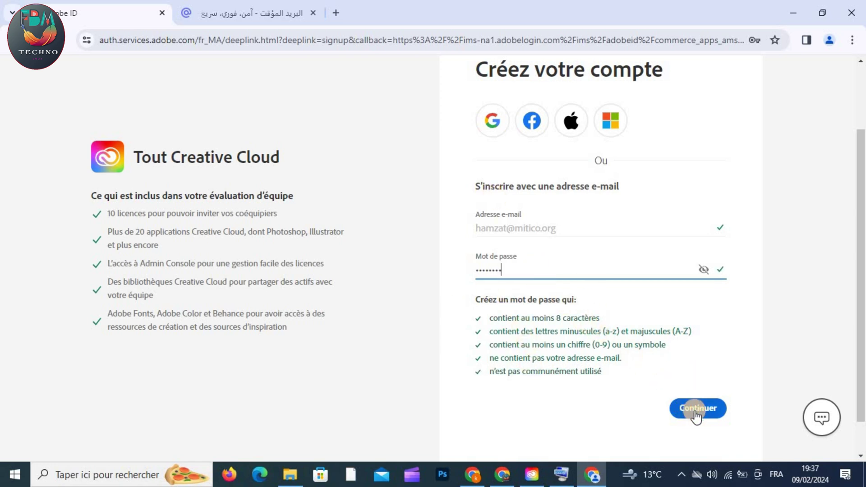
pyautogui.click(697, 413)
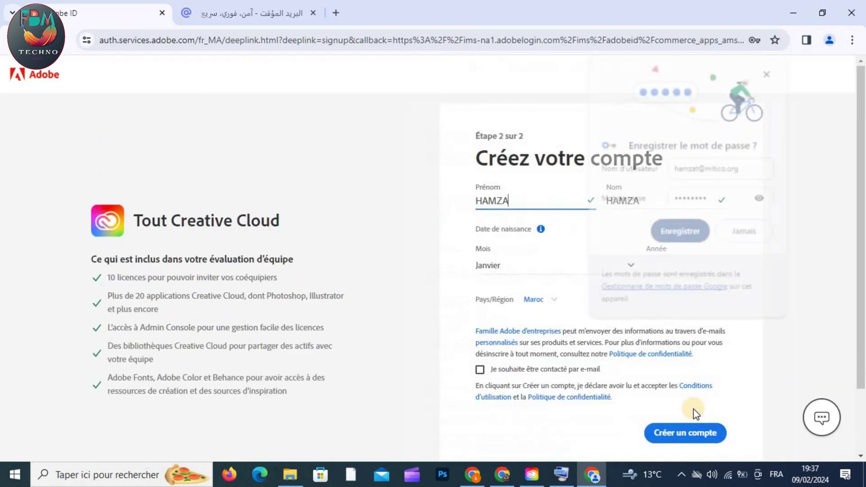
pyautogui.click(769, 236)
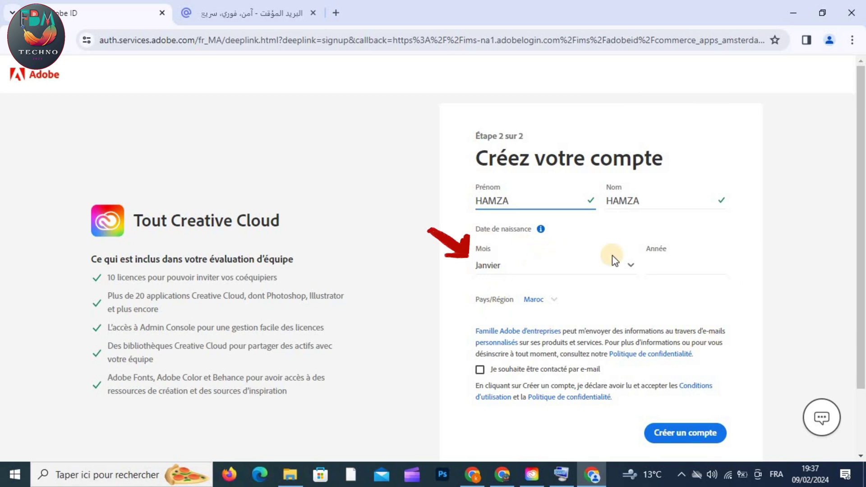
# - Enter birth date Février 1987, opt in to e-mail contact, and create the account
pyautogui.click(520, 265)
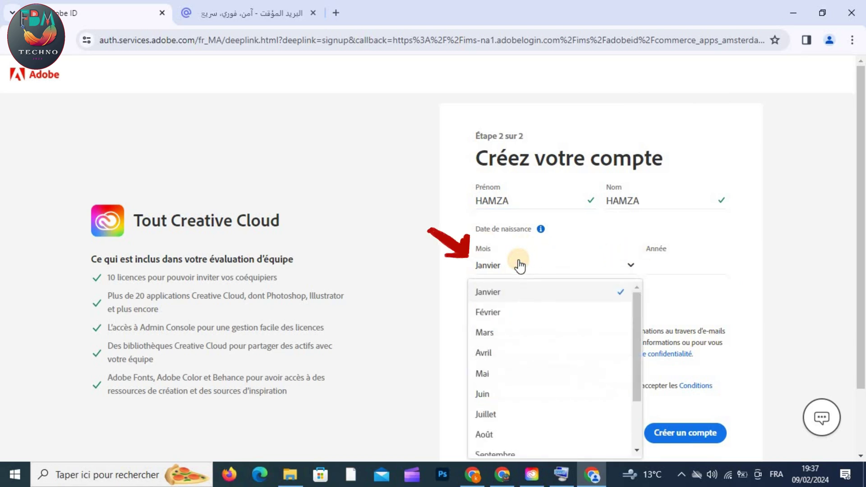
pyautogui.click(508, 315)
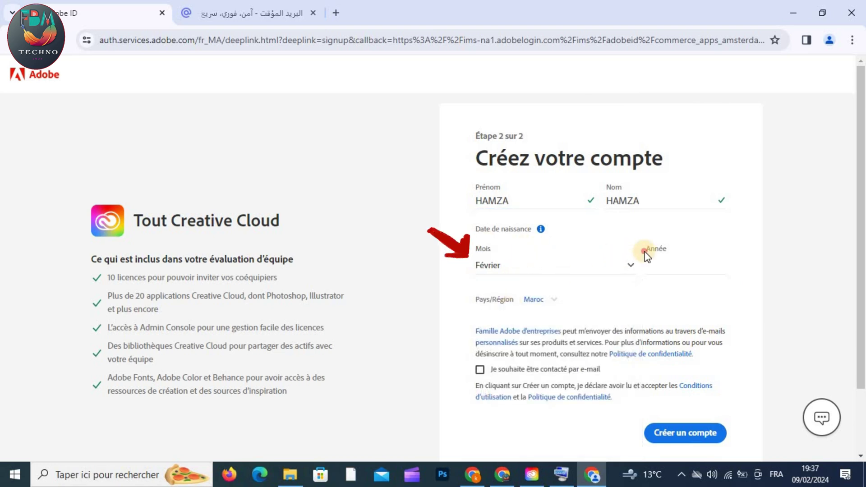
pyautogui.click(654, 268)
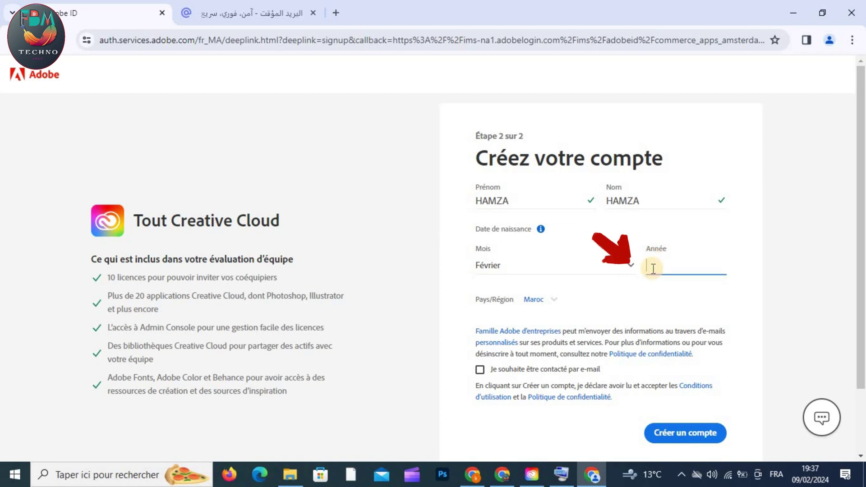
pyautogui.write('1987')
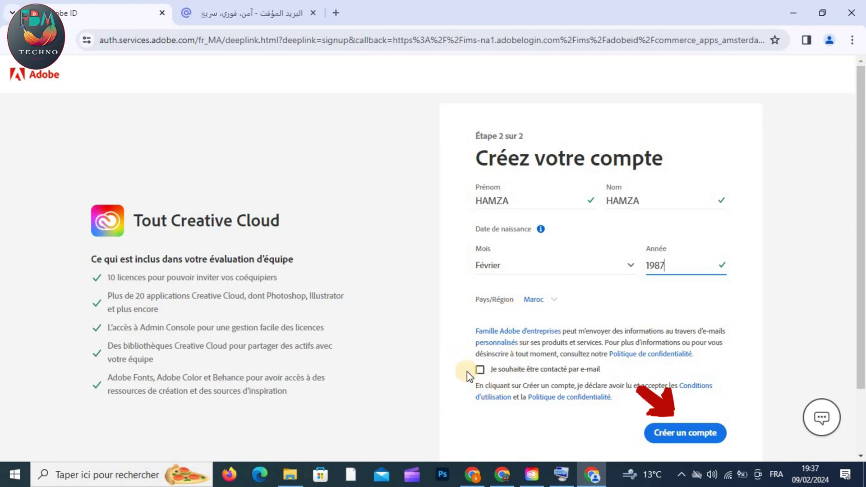
pyautogui.click(479, 370)
pyautogui.scroll(-2, 506, 378)
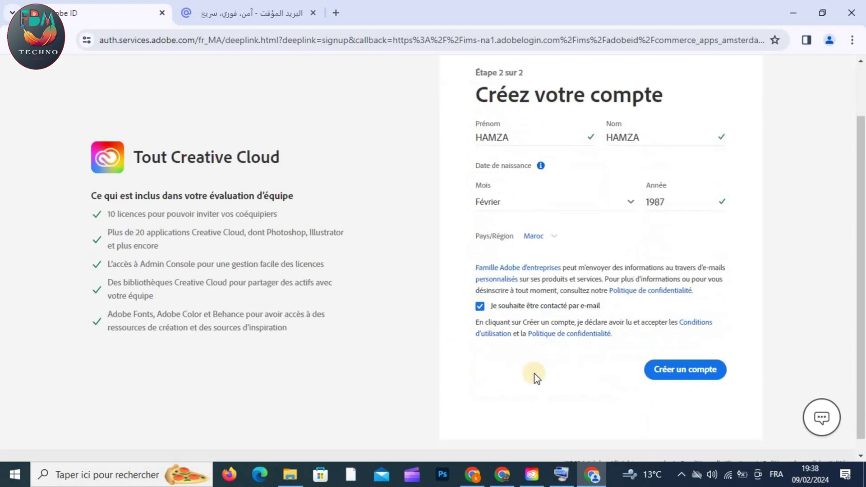
pyautogui.click(680, 371)
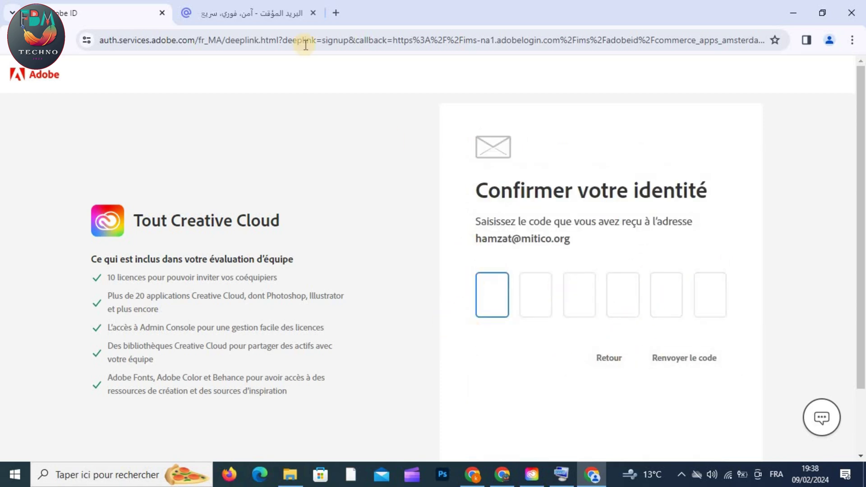
# - Refresh the mail.tm inbox and open Adobe's verification e-mail, closing the ad
pyautogui.click(240, 10)
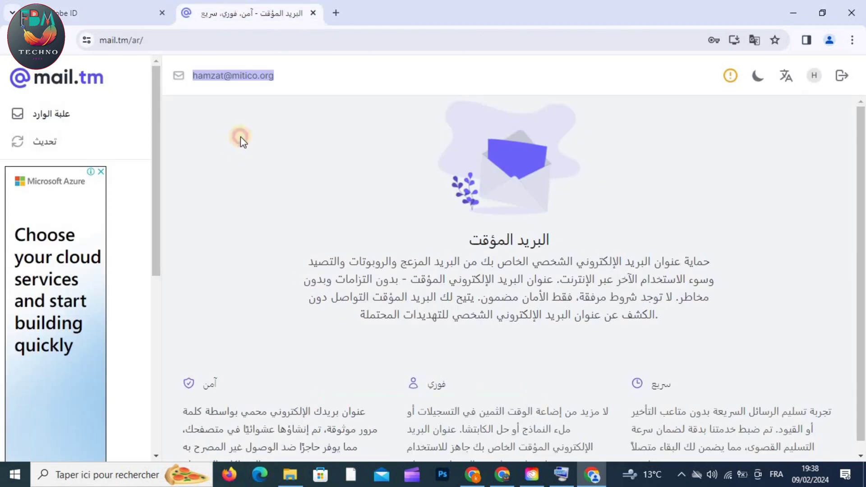
pyautogui.click(32, 142)
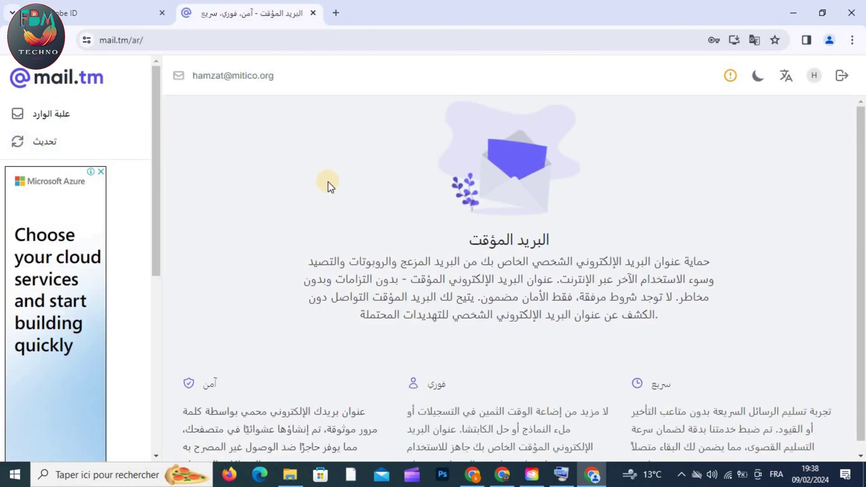
pyautogui.click(599, 177)
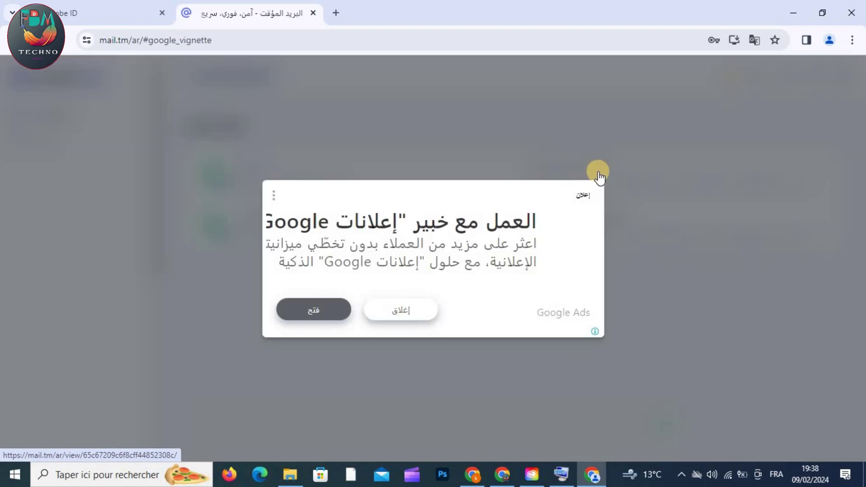
pyautogui.click(599, 177)
# - Copy the verification code and paste it into Adobe's six confirmation boxes
pyautogui.click(346, 271)
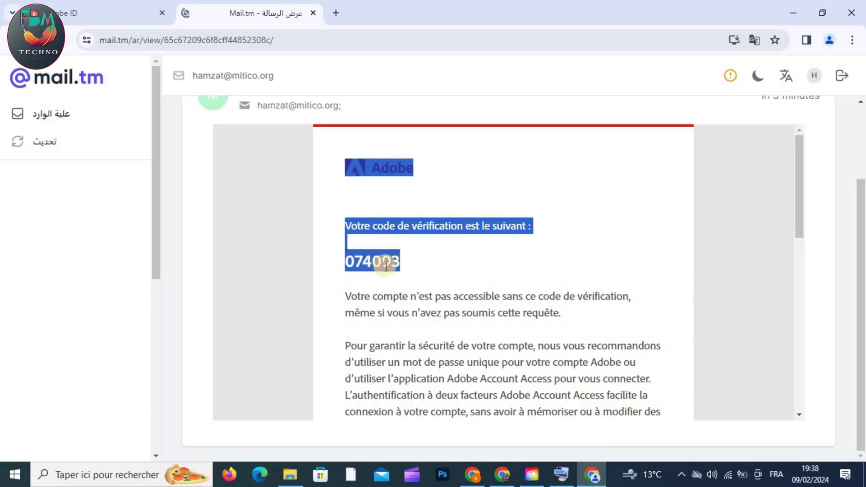
pyautogui.click(387, 265)
pyautogui.doubleClick(349, 269)
pyautogui.rightClick(352, 265)
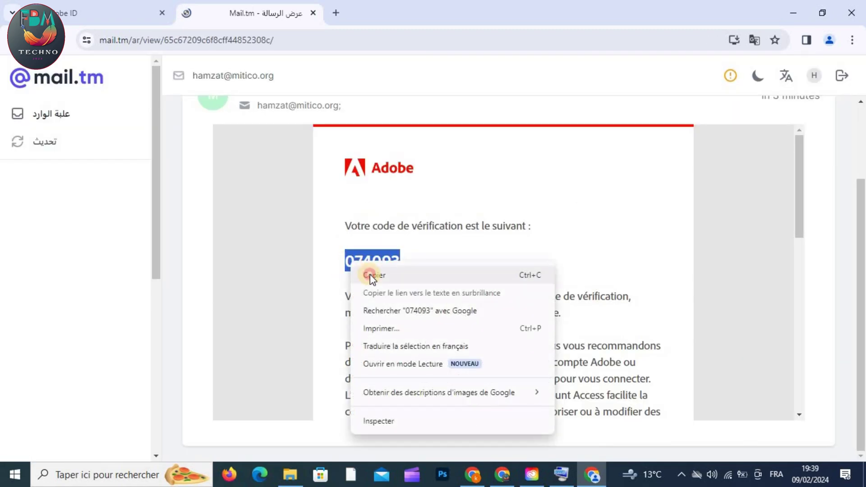
pyautogui.click(367, 273)
pyautogui.click(78, 13)
pyautogui.hotkey('ctrl', 'v')
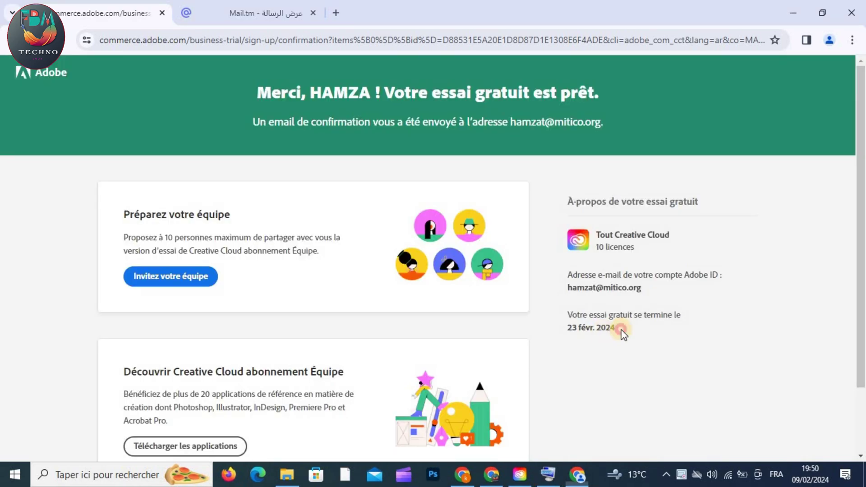
# - Highlight the 23 févr. 2024 trial end date, then bring up Creative Cloud Desktop
pyautogui.moveTo(622, 334); pyautogui.dragTo(561, 334)
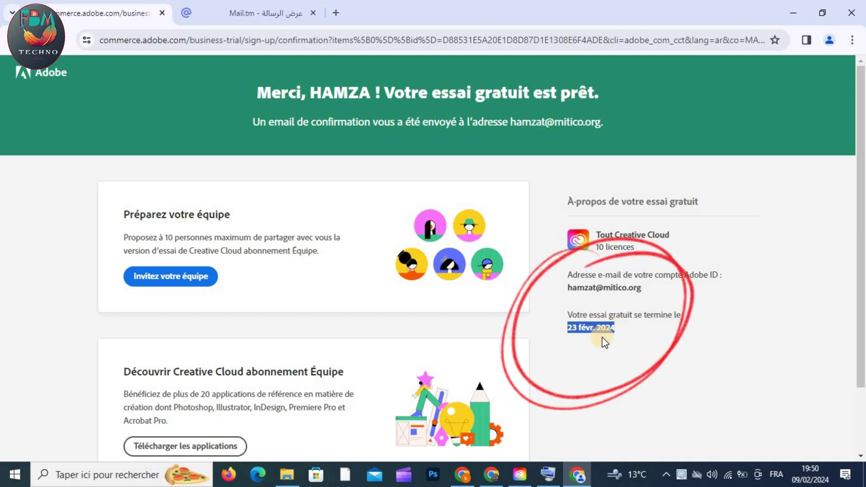
pyautogui.click(524, 481)
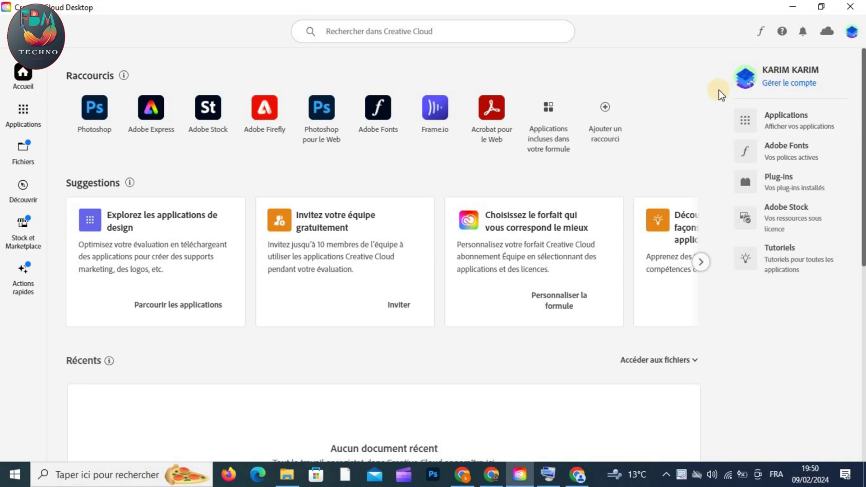
# - Sign out of the current account through the profile menu's Se déconnecter and confirm with Continuer
pyautogui.click(854, 32)
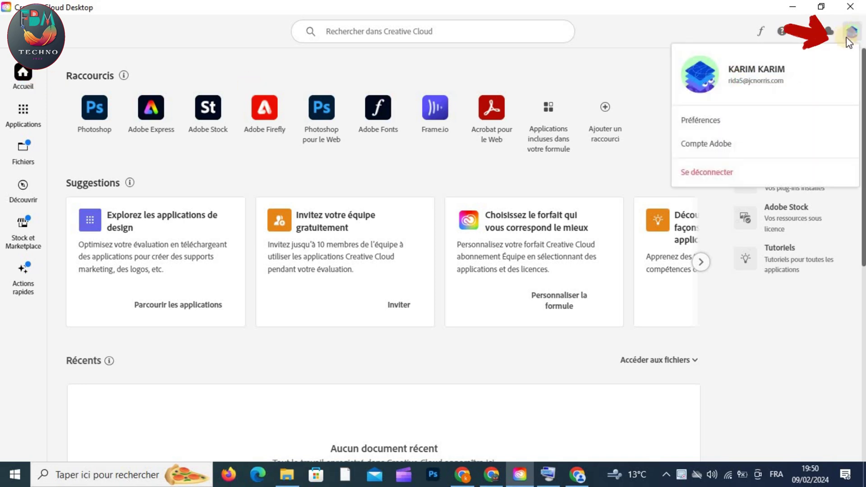
pyautogui.click(684, 173)
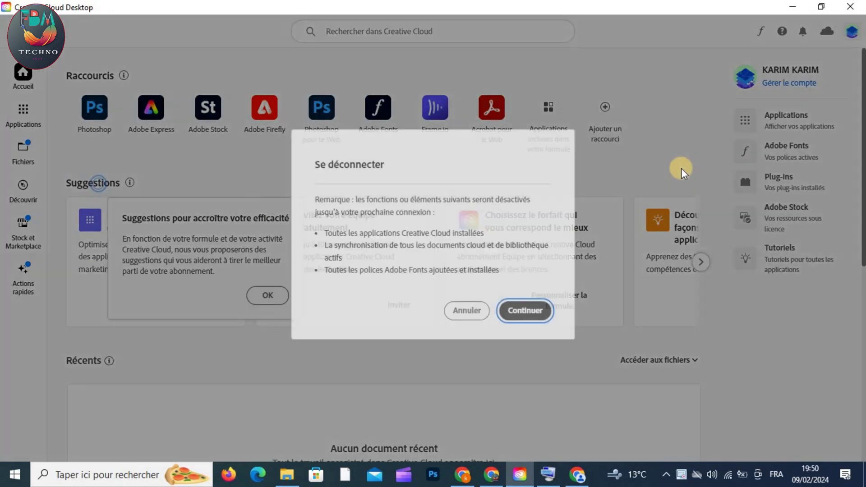
pyautogui.click(526, 307)
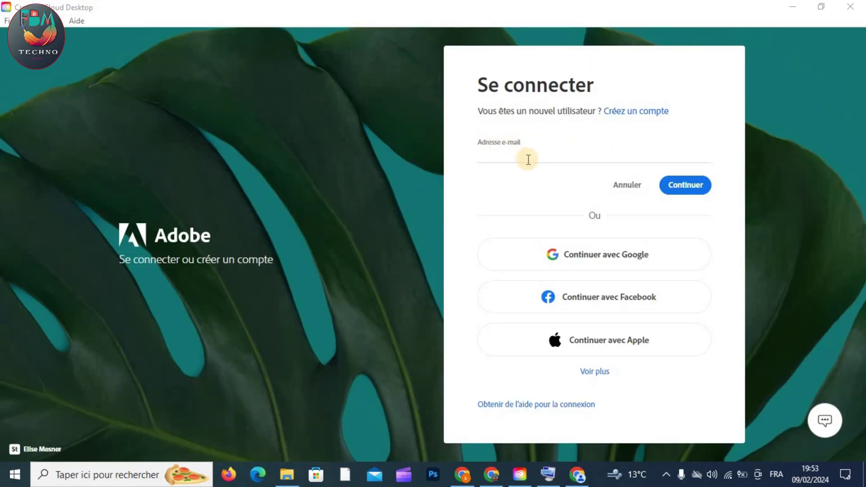
# - Copy the new Adobe ID e-mail address from the trial confirmation page in Chrome
pyautogui.click(573, 481)
pyautogui.tripleClick(619, 290)
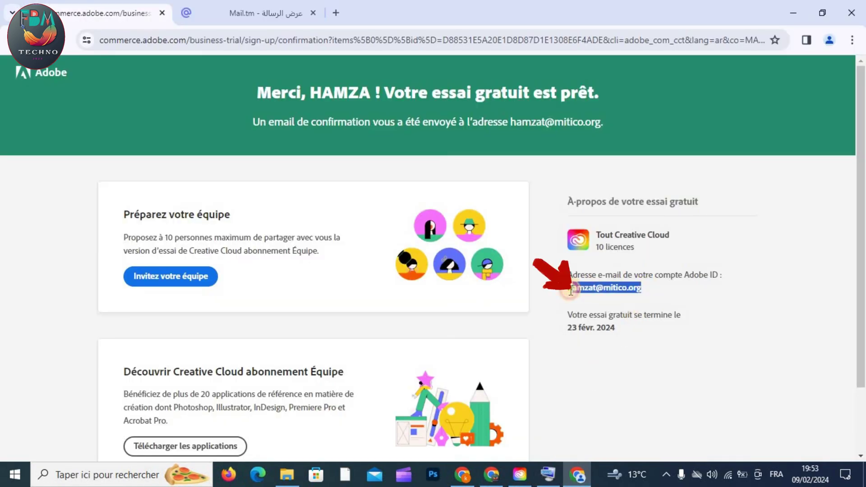
pyautogui.rightClick(586, 287)
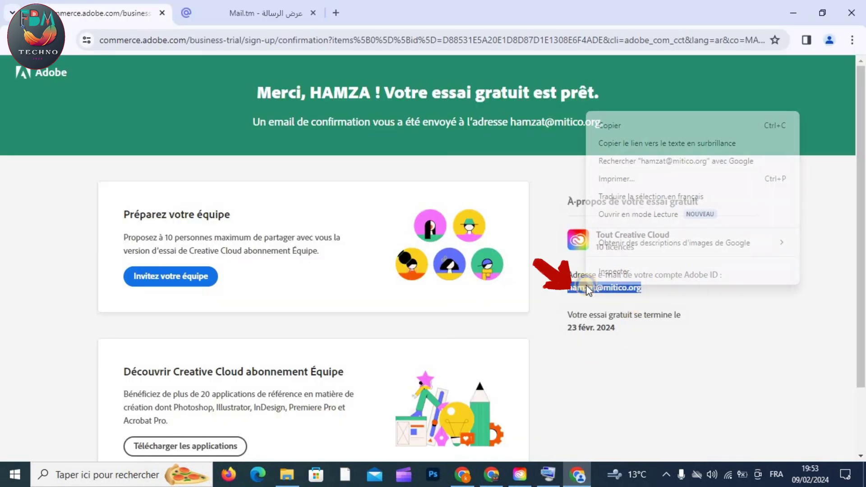
pyautogui.click(609, 125)
# - Paste the e-mail into Creative Cloud's Adresse e-mail field and sign in with the account password
pyautogui.click(520, 475)
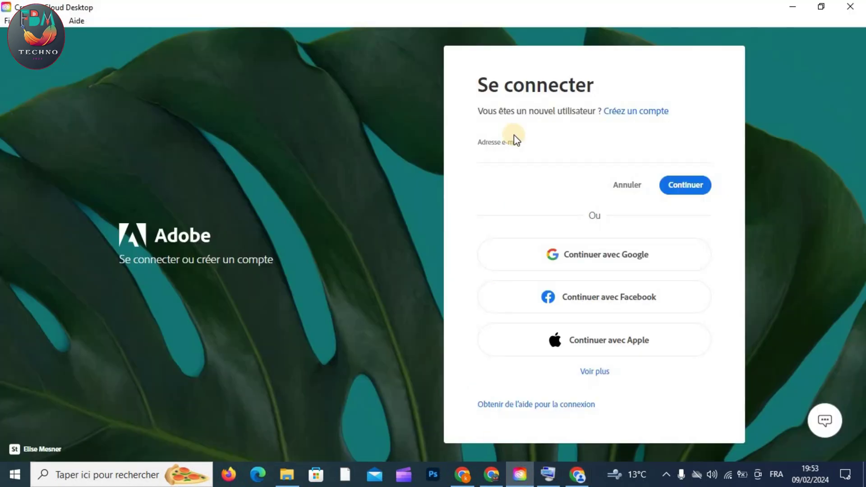
pyautogui.click(519, 155)
pyautogui.hotkey('ctrl', 'v')
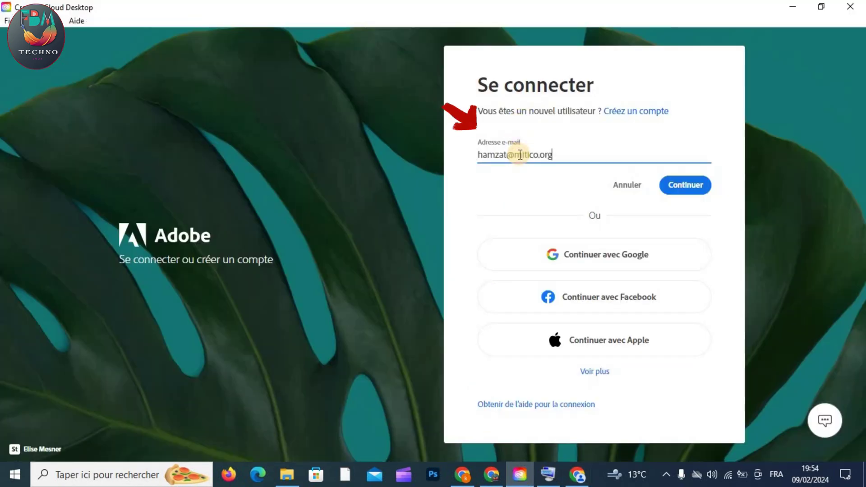
pyautogui.click(689, 179)
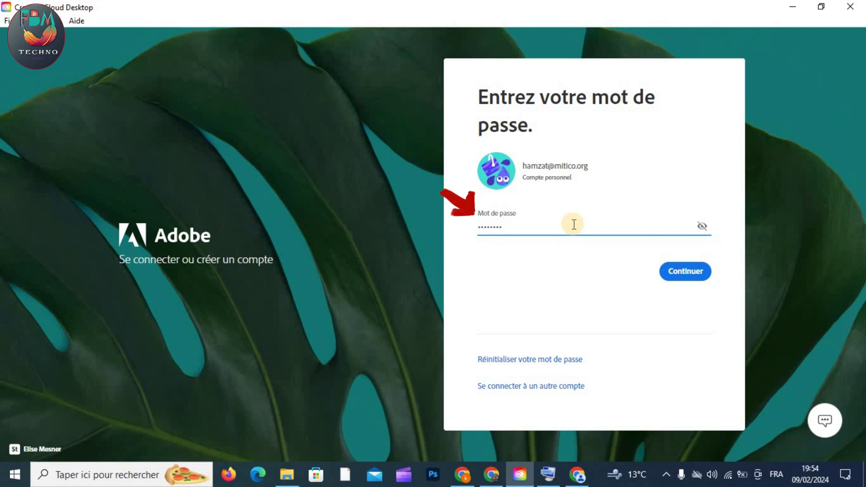
pyautogui.click(676, 271)
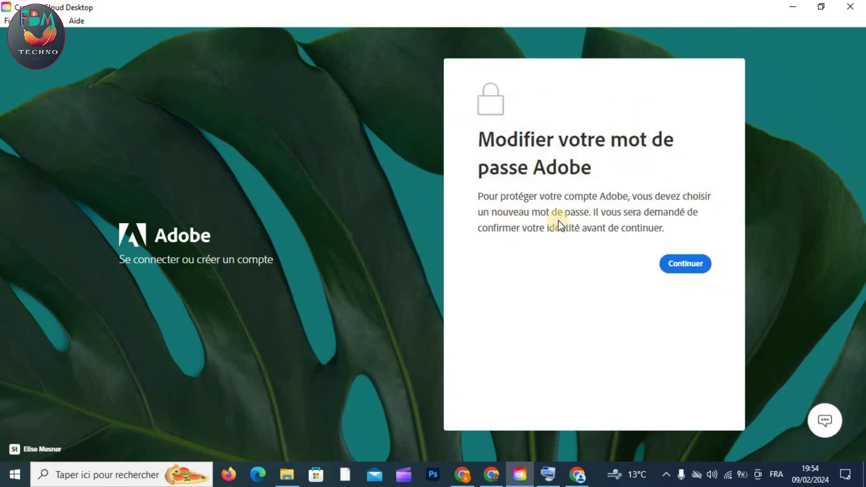
# - Continue past the 'Modifier votre mot de passe Adobe' notice to the code step and switch to Chrome
pyautogui.click(689, 265)
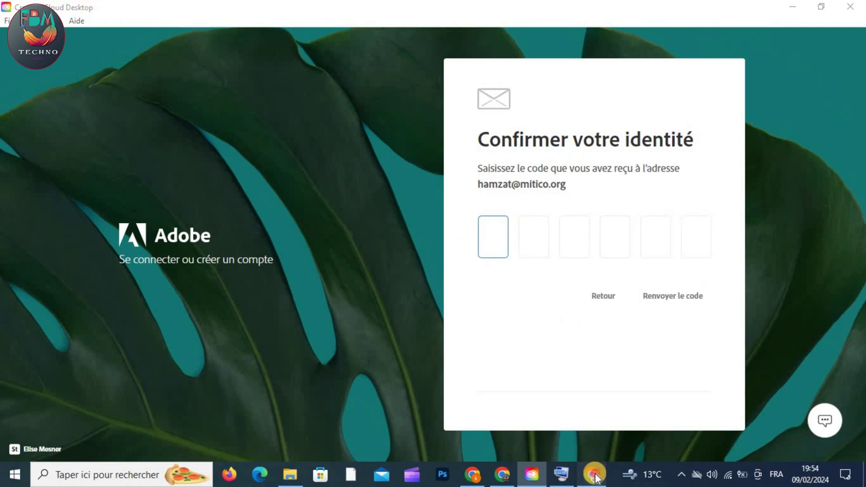
pyautogui.click(592, 475)
# - Copy the code from the newest Adobe 'Code de vérification' e-mail in the mail.tm inbox
pyautogui.click(264, 12)
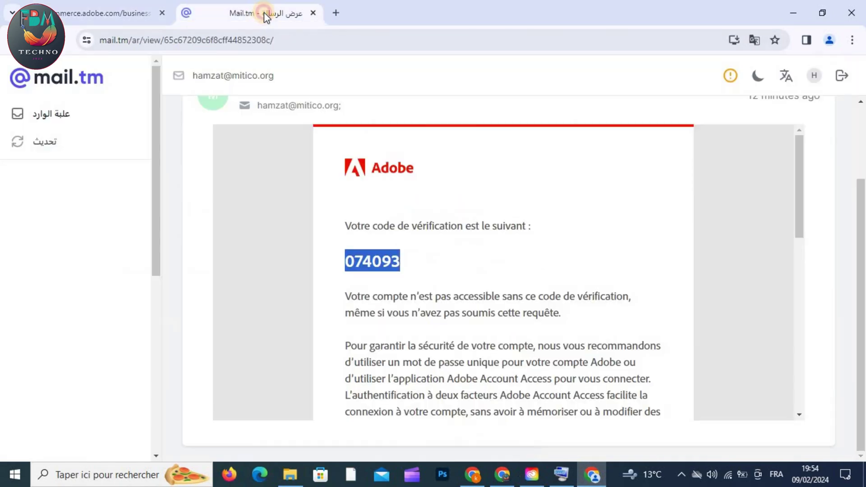
pyautogui.click(36, 144)
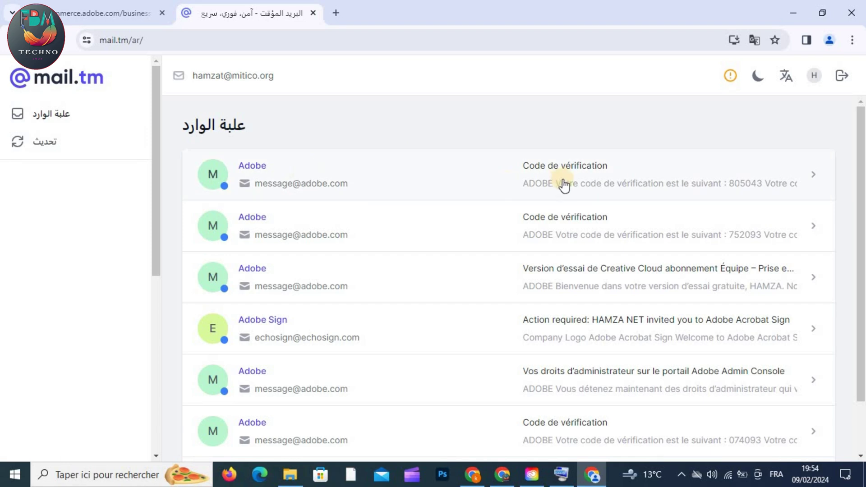
pyautogui.click(656, 182)
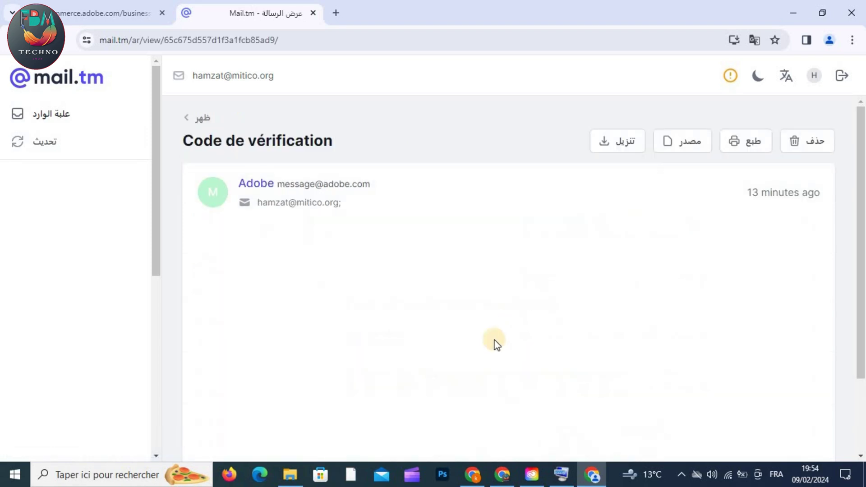
pyautogui.moveTo(407, 358); pyautogui.dragTo(346, 356)
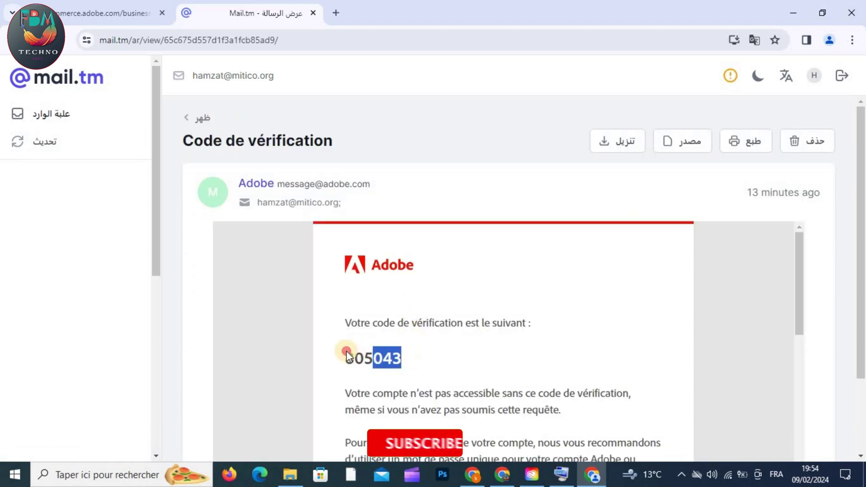
pyautogui.rightClick(346, 352)
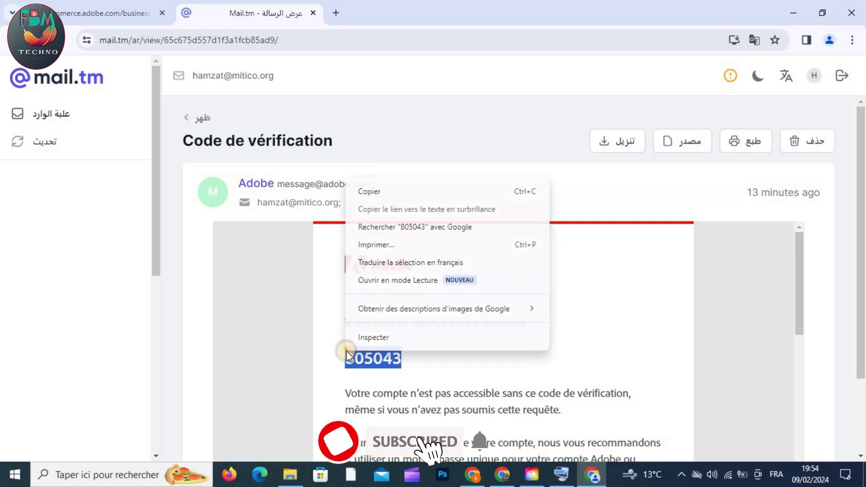
pyautogui.click(368, 192)
# - Paste the verification code, then enter and confirm a new account password and update it
pyautogui.click(533, 476)
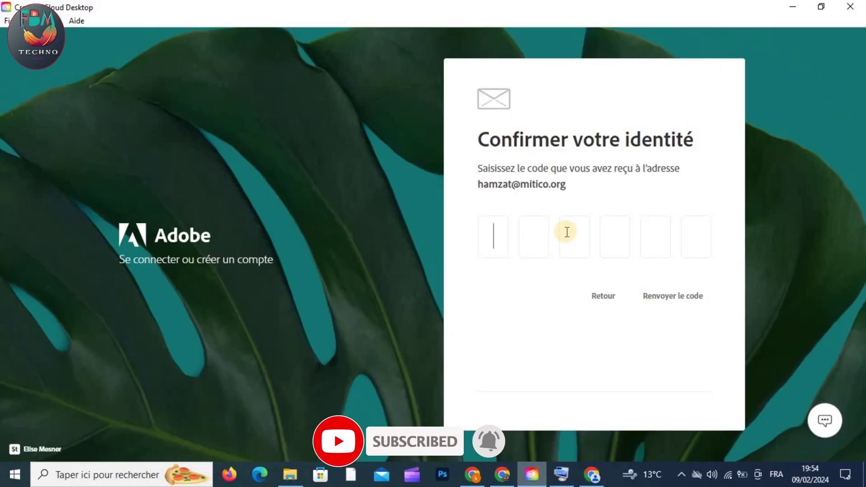
pyautogui.hotkey('ctrl', 'v')
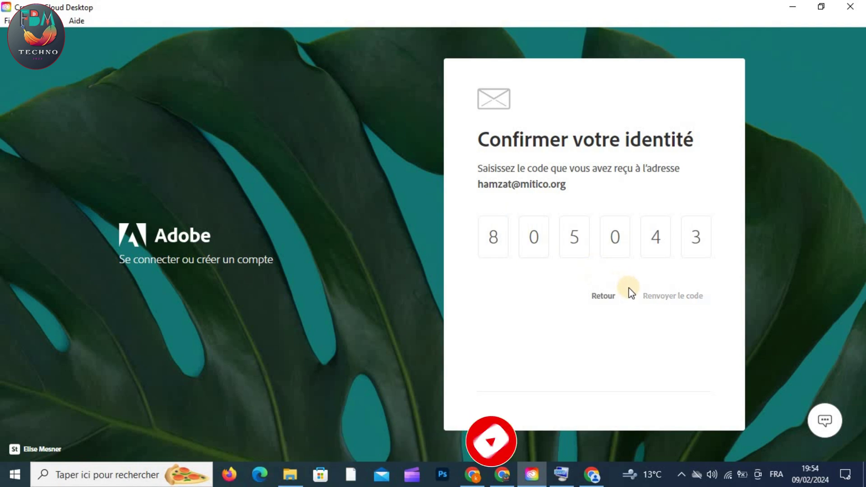
pyautogui.click(501, 229)
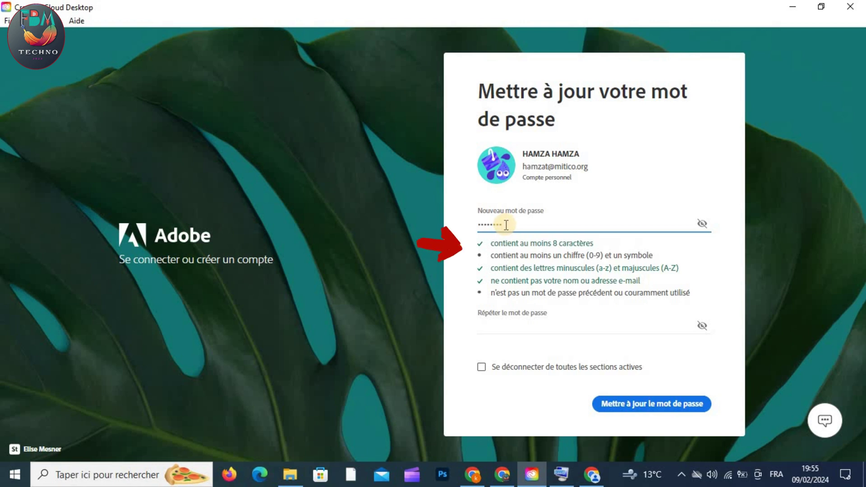
pyautogui.click(551, 276)
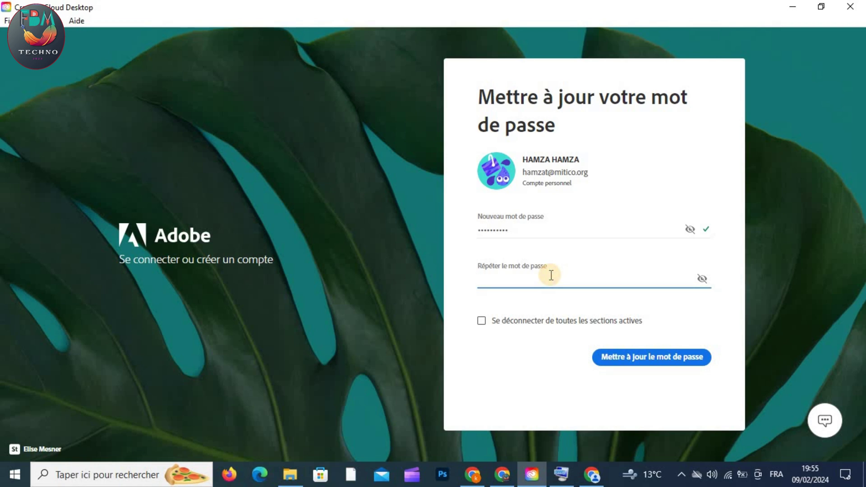
pyautogui.hotkey('ctrl', 'v')
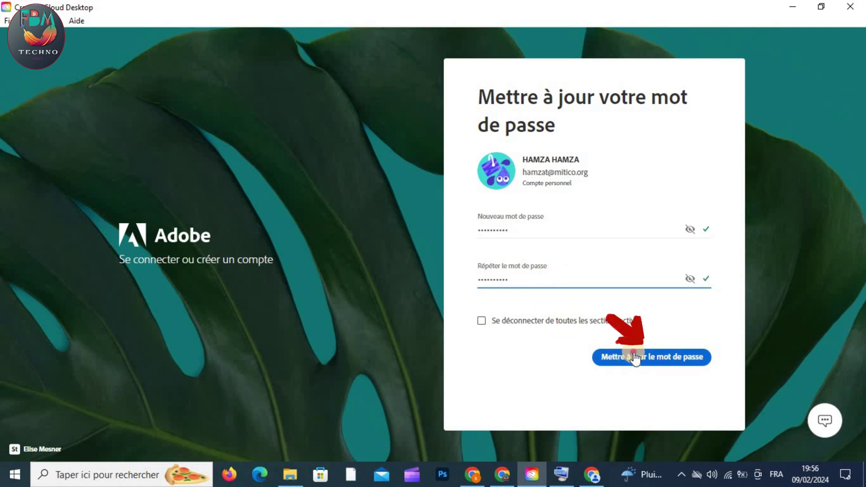
pyautogui.click(635, 359)
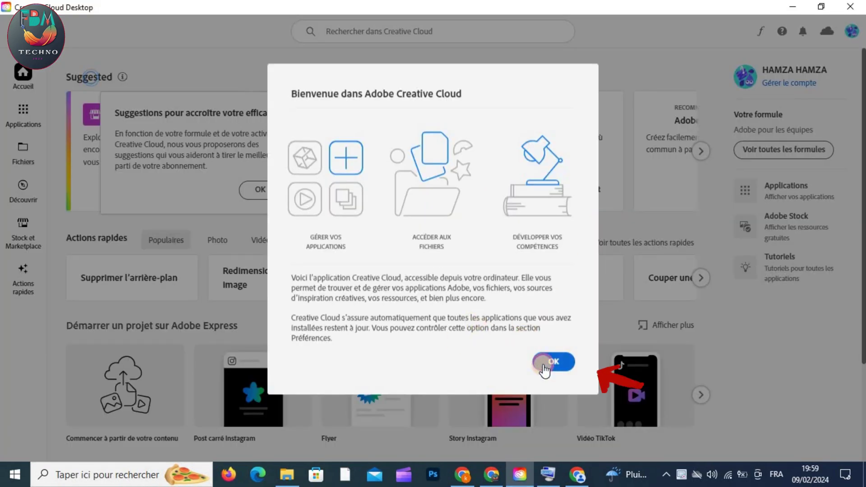
# - Close the welcome and suggestions tips, open Applications, and reload the app list after its error
pyautogui.click(545, 362)
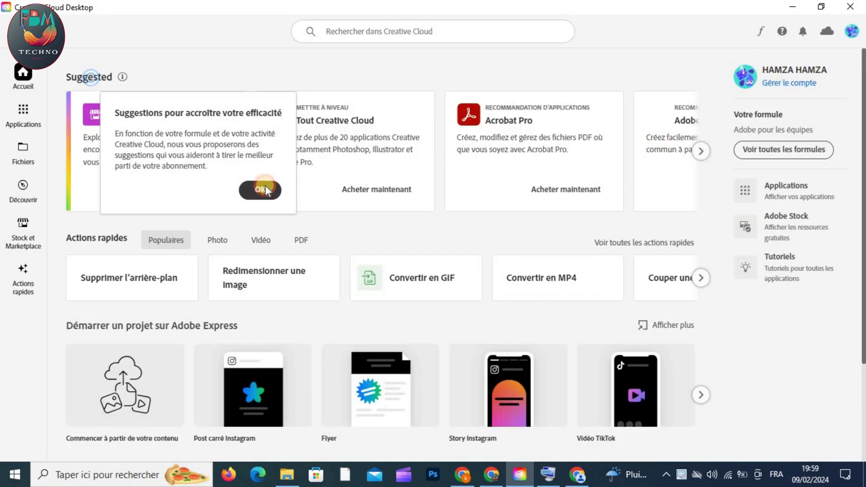
pyautogui.click(264, 189)
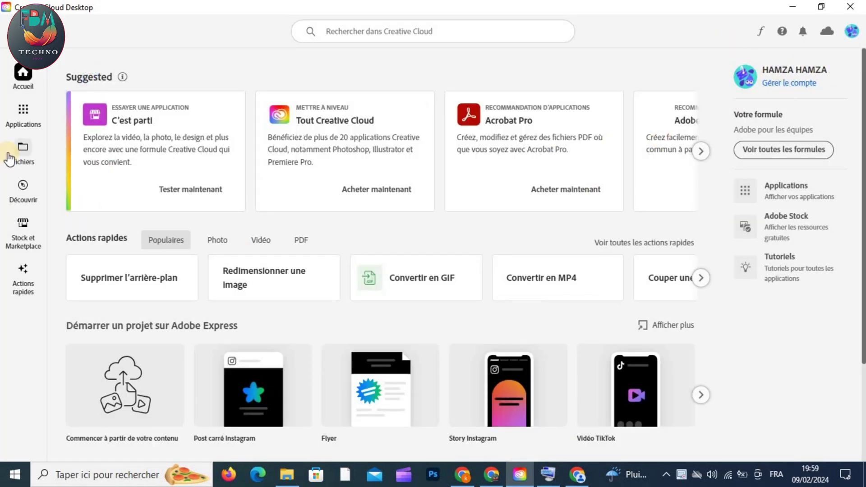
pyautogui.click(23, 109)
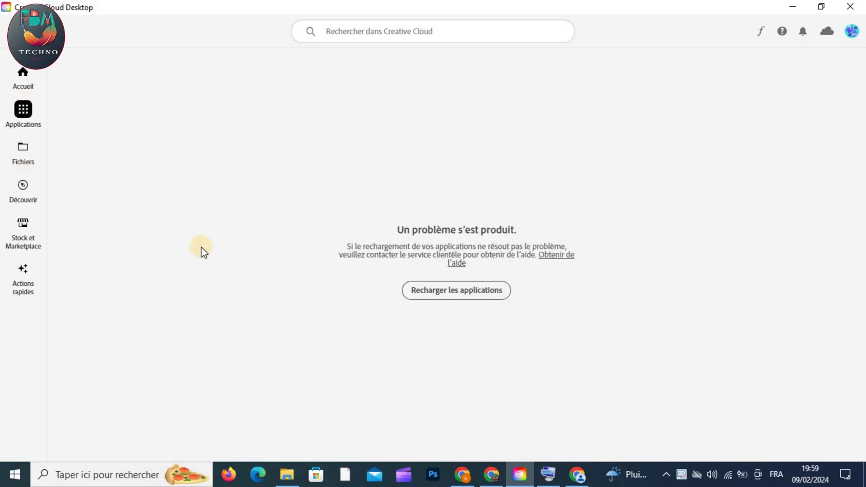
pyautogui.click(463, 291)
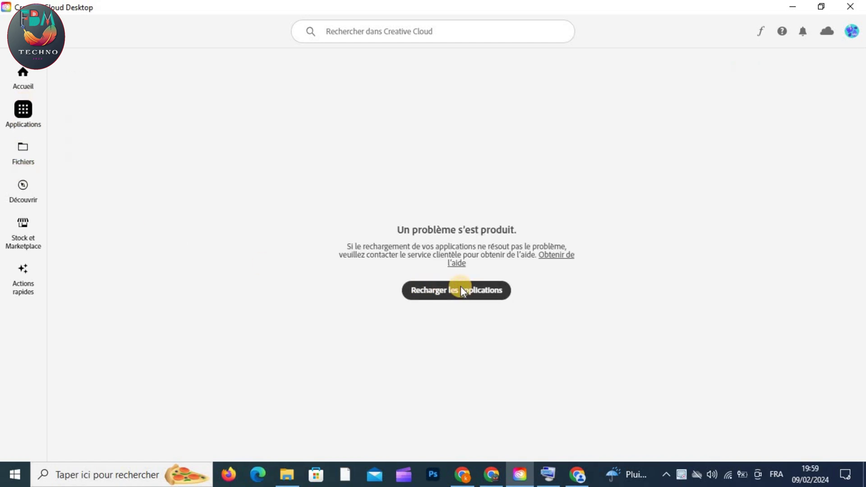
pyautogui.click(427, 298)
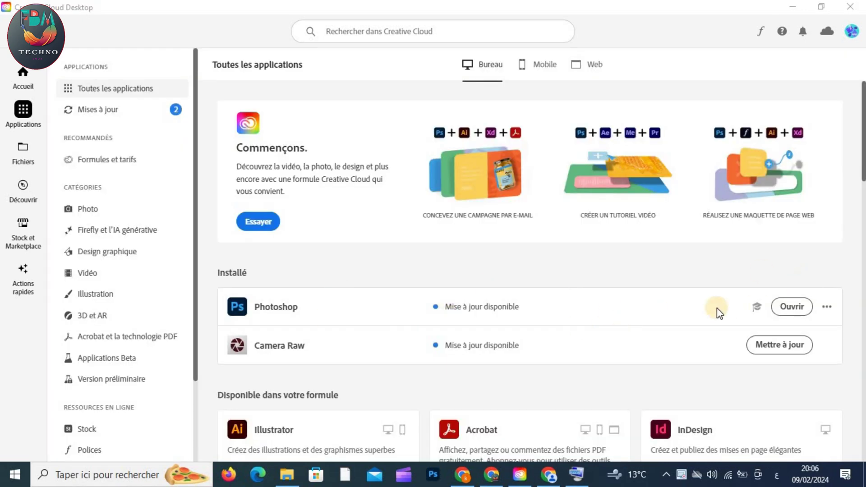
# - Scroll through the Toutes les applications list to review the apps included in the plan
pyautogui.scroll(-3, 720, 314)
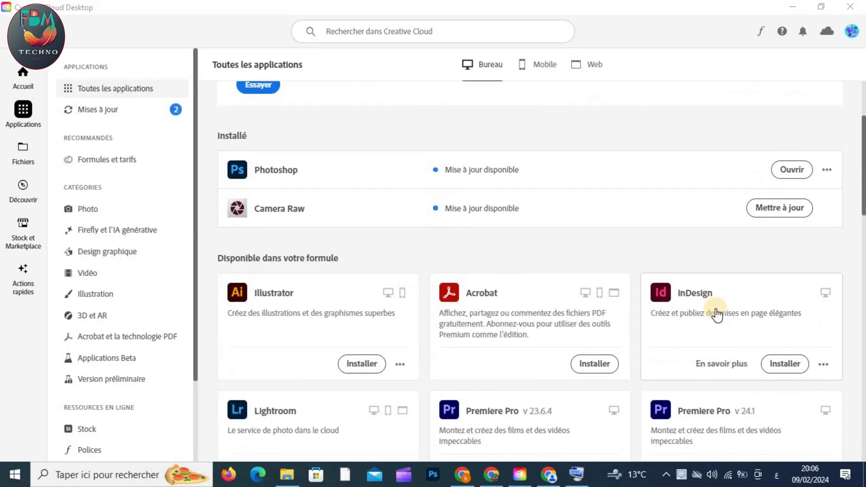
pyautogui.scroll(-2, 716, 310)
pyautogui.scroll(-1, 599, 315)
pyautogui.scroll(6, 489, 325)
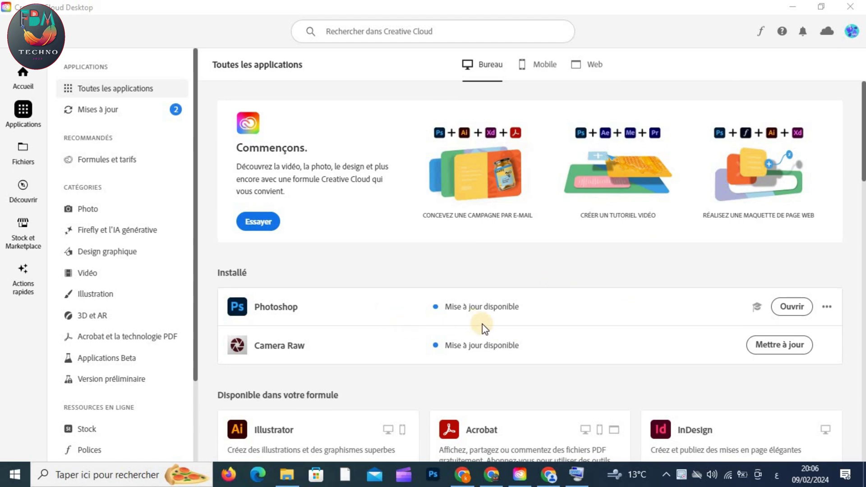
pyautogui.scroll(-4, 609, 309)
pyautogui.scroll(-4, 609, 309)
pyautogui.scroll(-3, 609, 309)
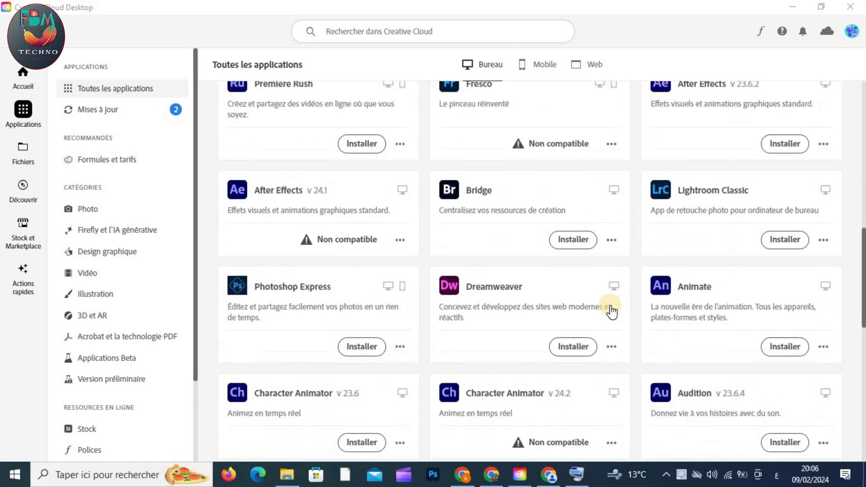
pyautogui.scroll(-1, 612, 311)
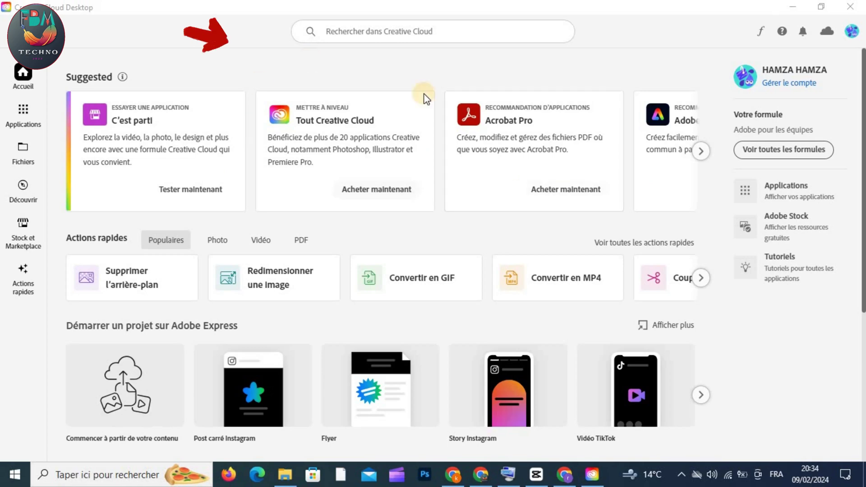
# - Launch Adobe Express from the Creative Cloud search results and maximize its browser window
pyautogui.click(354, 32)
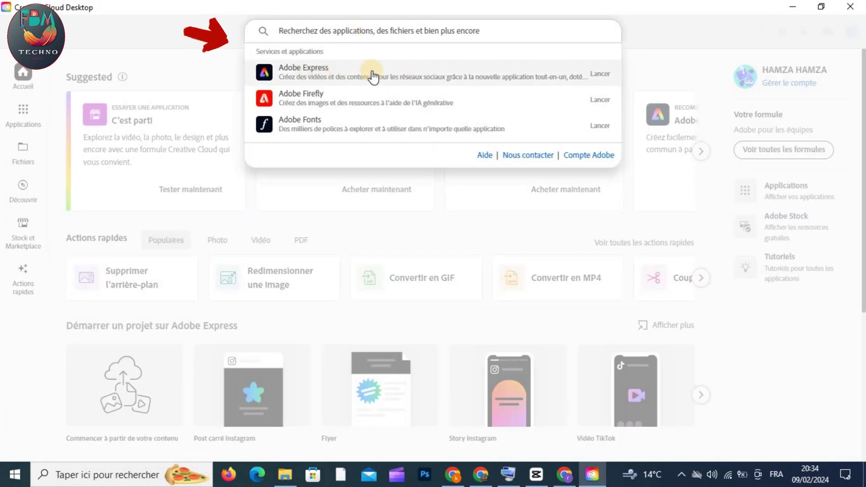
pyautogui.click(317, 78)
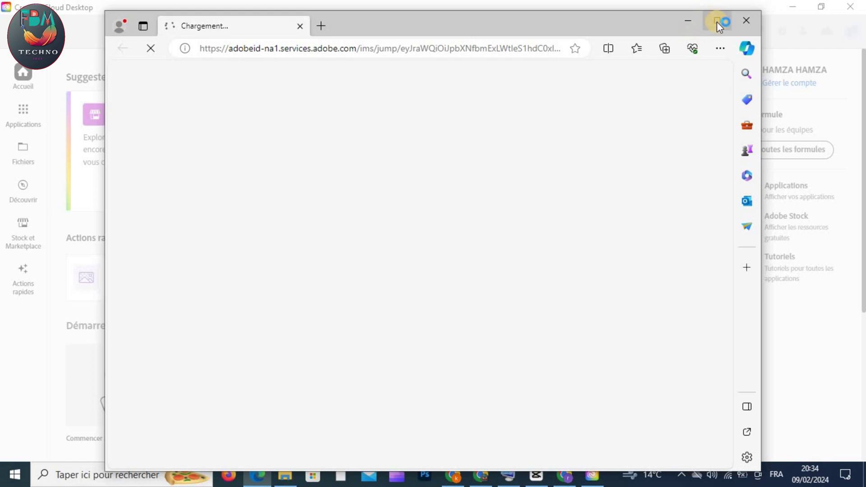
pyautogui.click(718, 21)
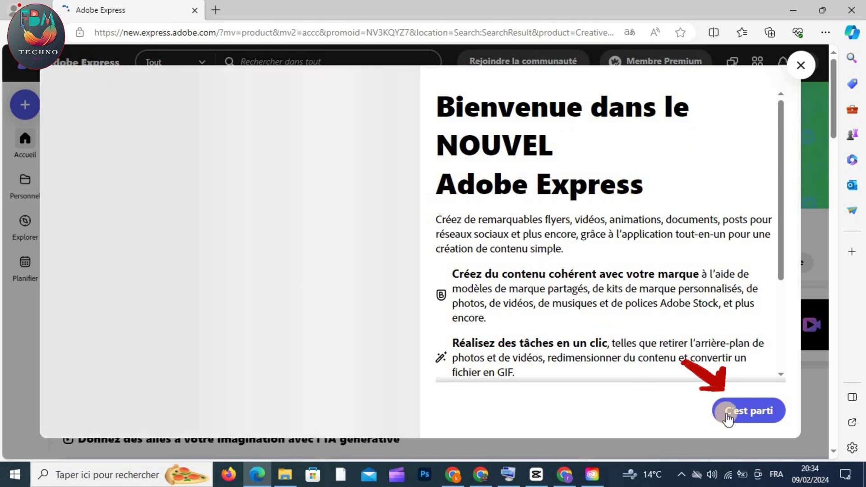
# - Dismiss the Adobe Express welcome message with C'est parti and browse the home page
pyautogui.click(748, 412)
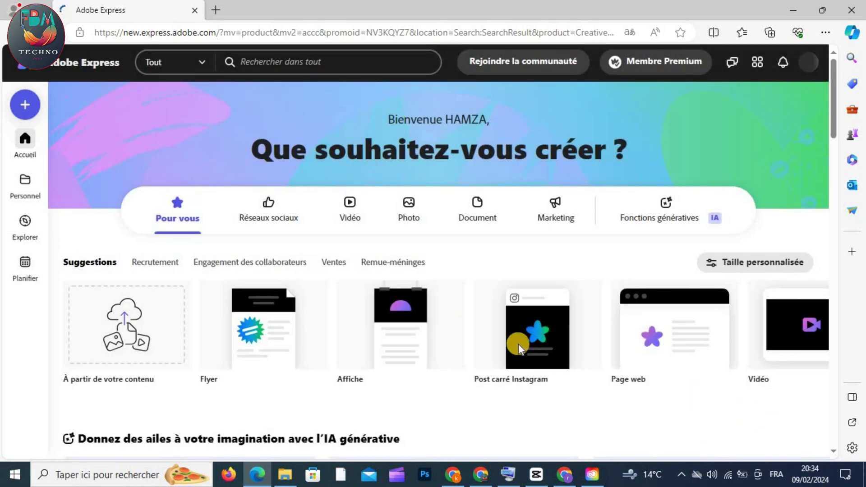
pyautogui.scroll(-2, 397, 231)
pyautogui.scroll(2, 397, 232)
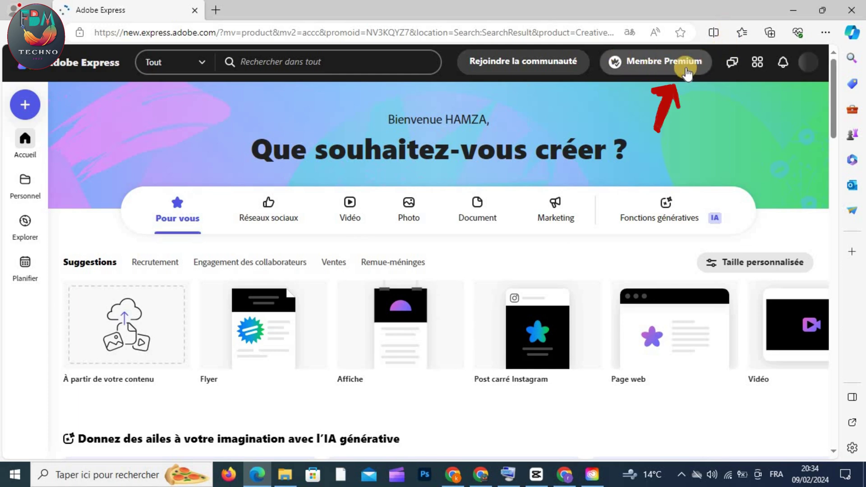
pyautogui.scroll(-1, 396, 288)
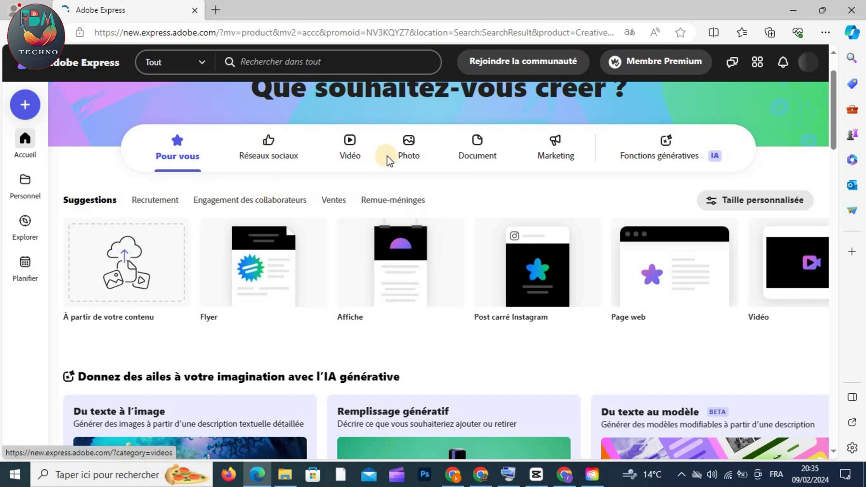
pyautogui.scroll(-1, 406, 212)
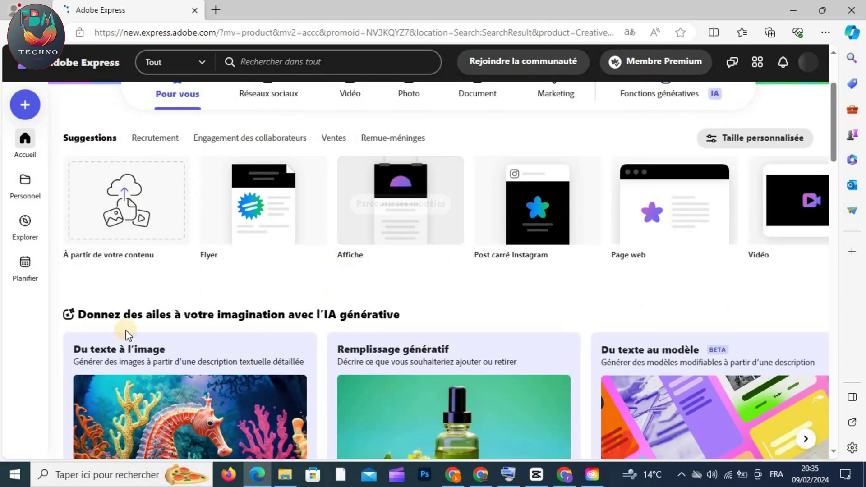
pyautogui.scroll(1, 253, 177)
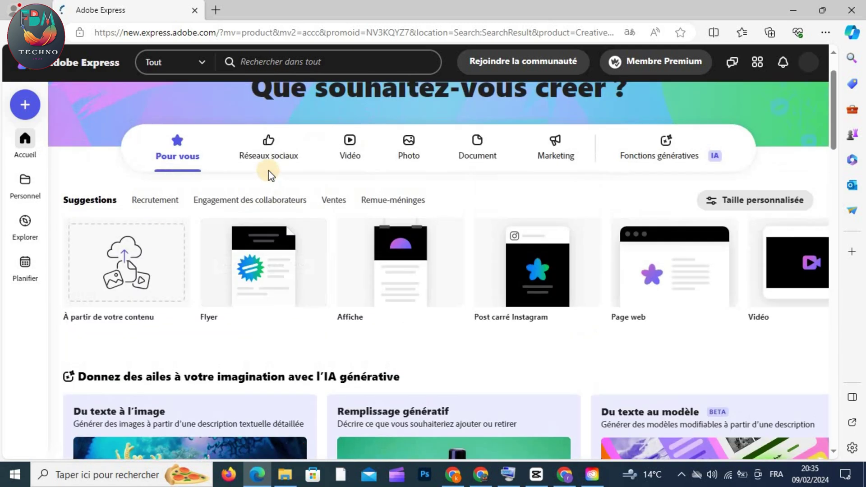
# - From the Vidéo templates, skip the resize quick action and open the Summer Sale video template
pyautogui.click(343, 146)
pyautogui.scroll(-1, 329, 261)
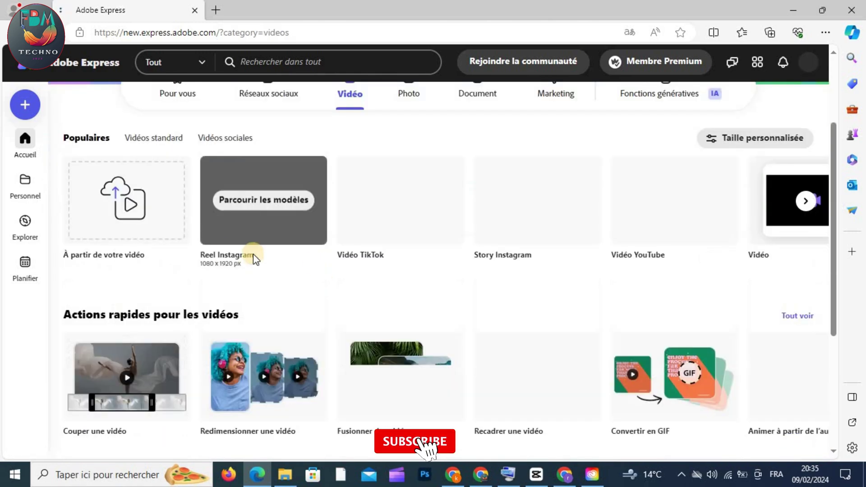
pyautogui.scroll(-1, 277, 225)
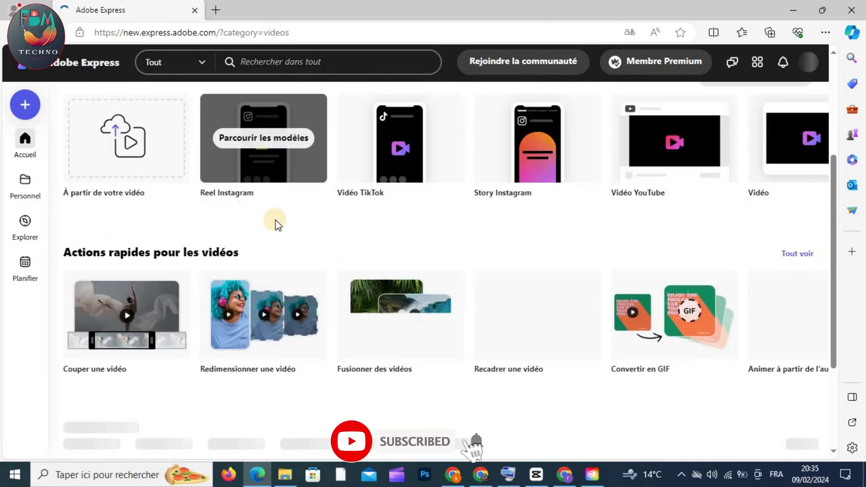
pyautogui.click(295, 303)
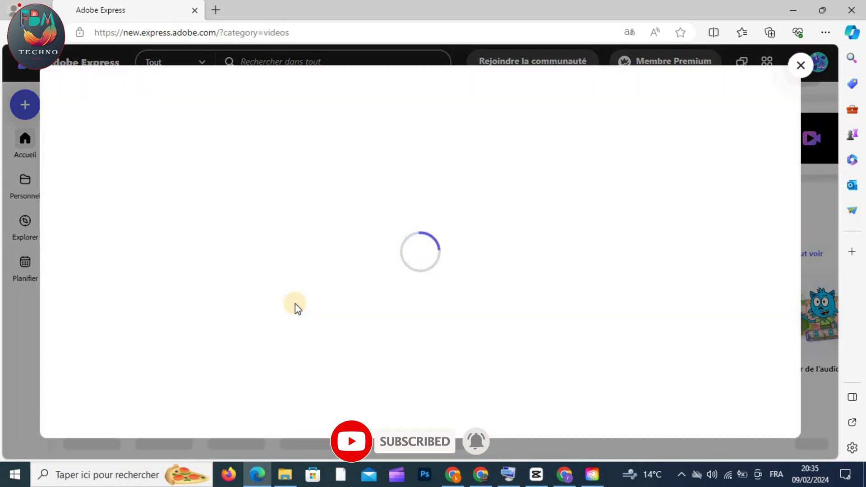
pyautogui.press('Escape')
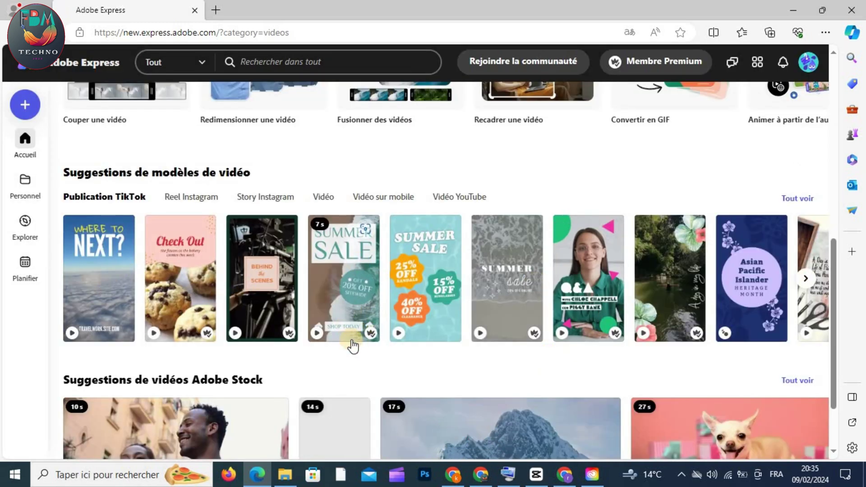
pyautogui.click(345, 275)
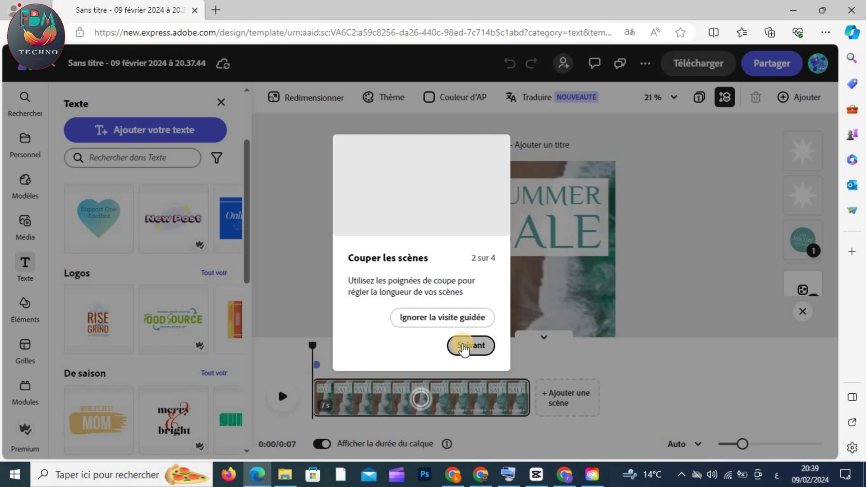
# - Step through the editor's guided tour to its end
pyautogui.click(468, 345)
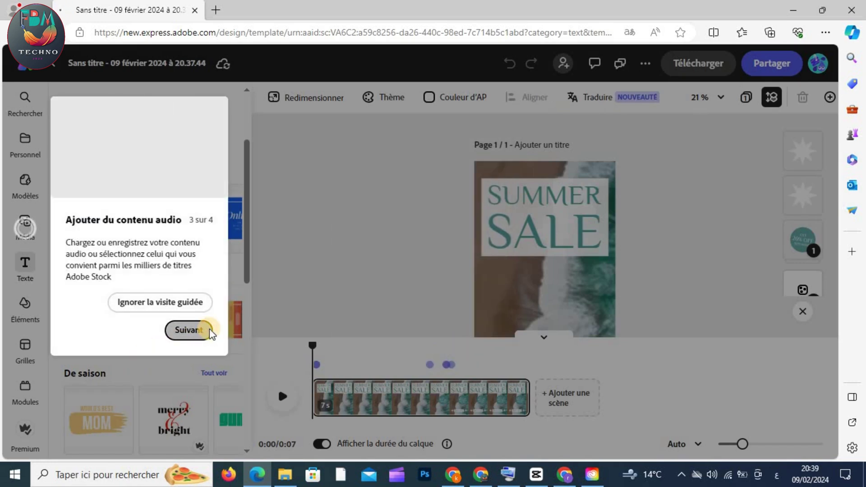
pyautogui.click(189, 331)
pyautogui.click(793, 279)
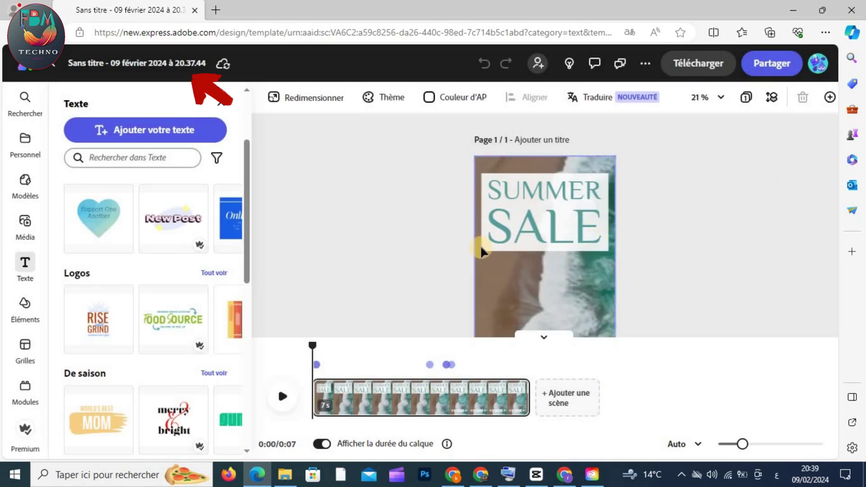
# - Collapse the timeline, close the Découvrir panel and acknowledge the J'ai compris ! tip
pyautogui.click(544, 337)
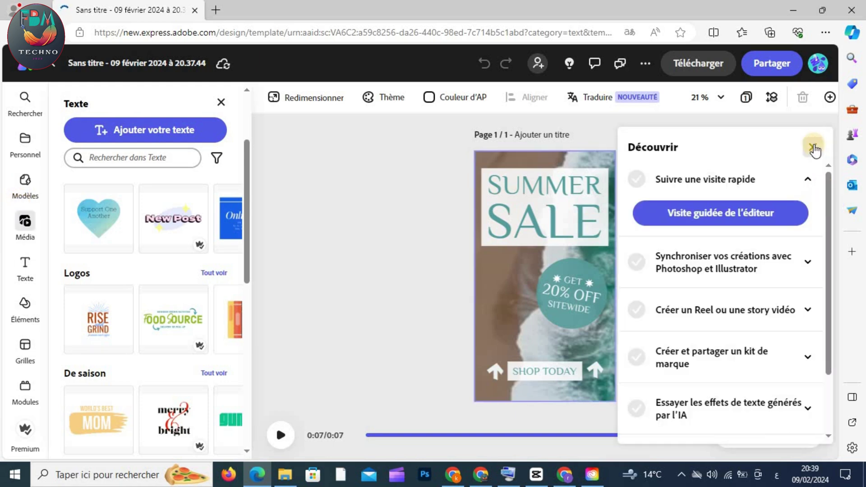
pyautogui.click(814, 149)
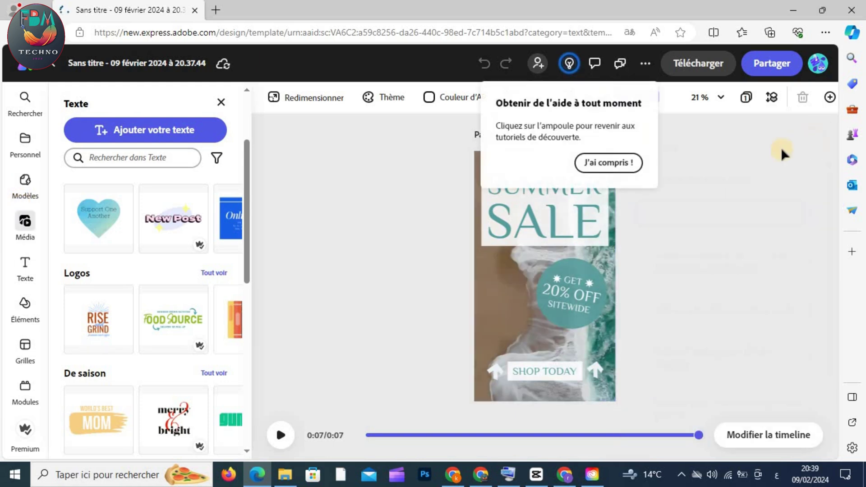
pyautogui.click(255, 261)
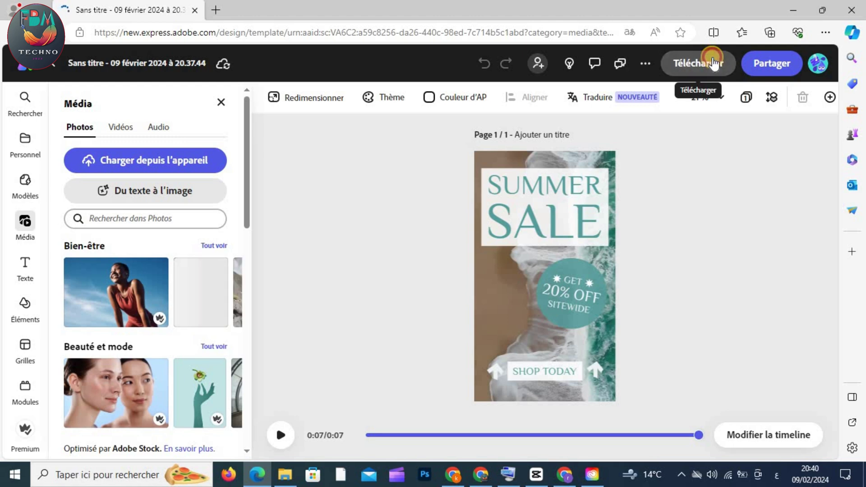
pyautogui.click(714, 63)
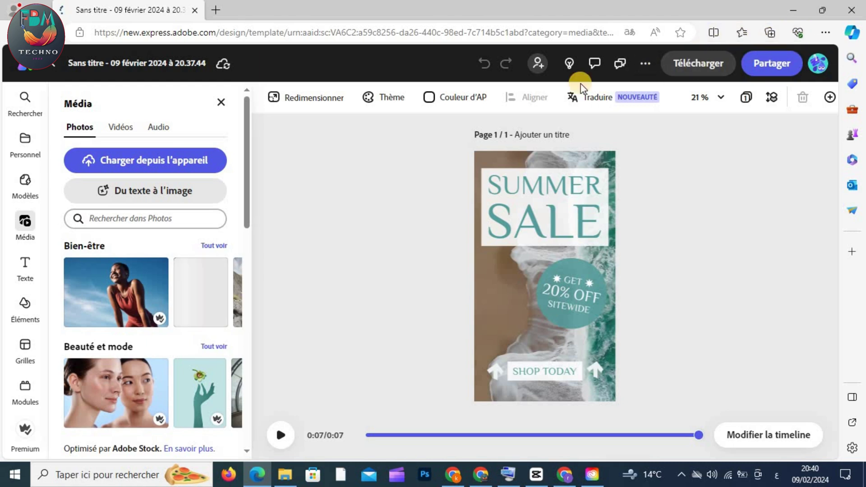
pyautogui.click(514, 195)
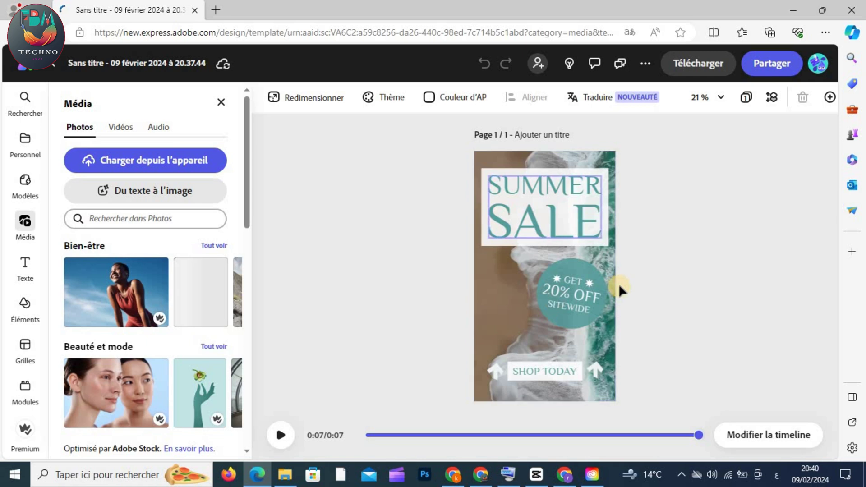